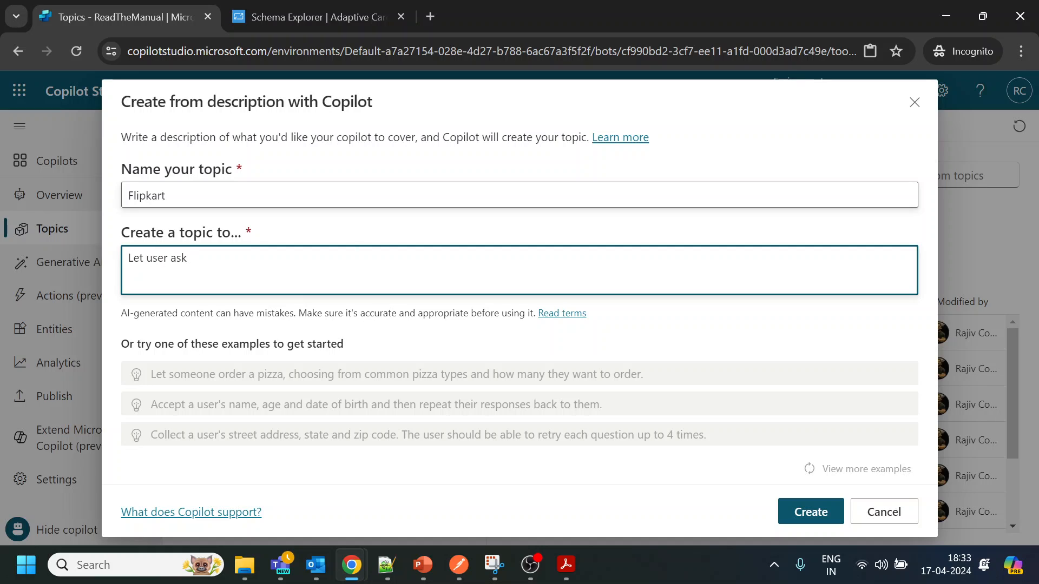
Step: Describe the Flipkart topic as "Let user ask for shopping with flipkart, ask for item to buy" and create it
text(er ask for shopping with fli)
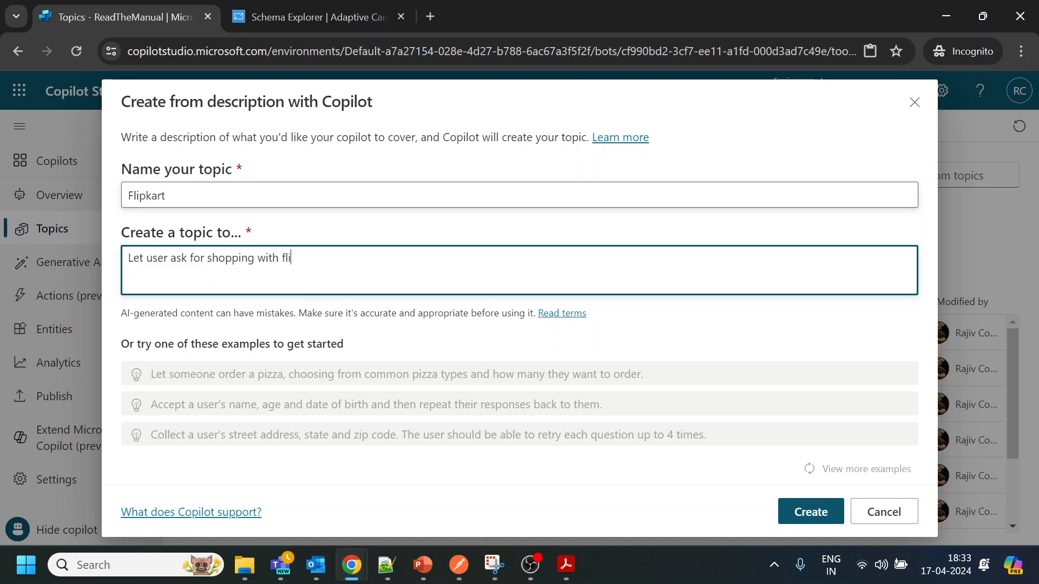
text(pkart, ask for item to buy)
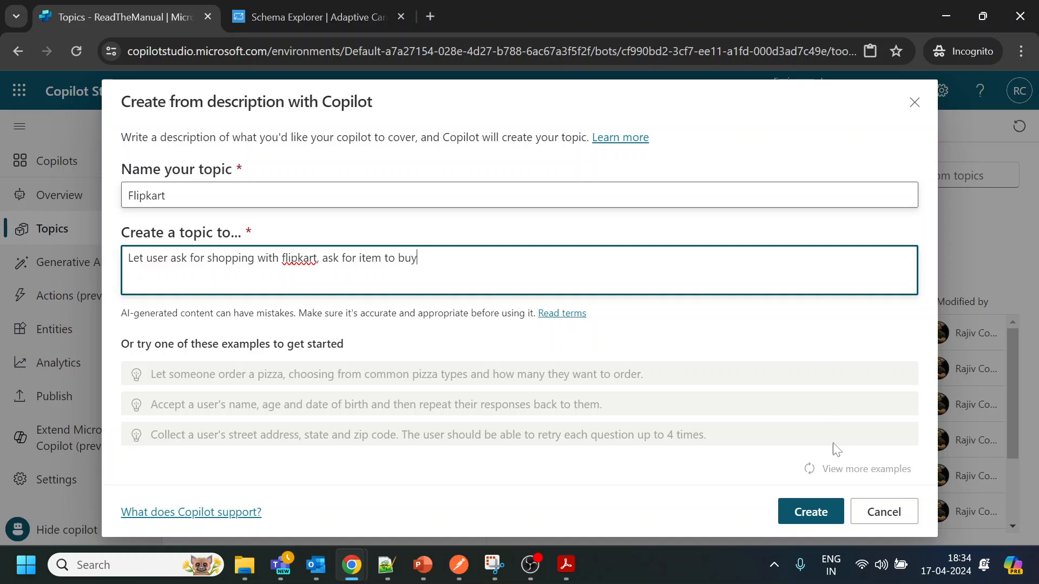
click(818, 513)
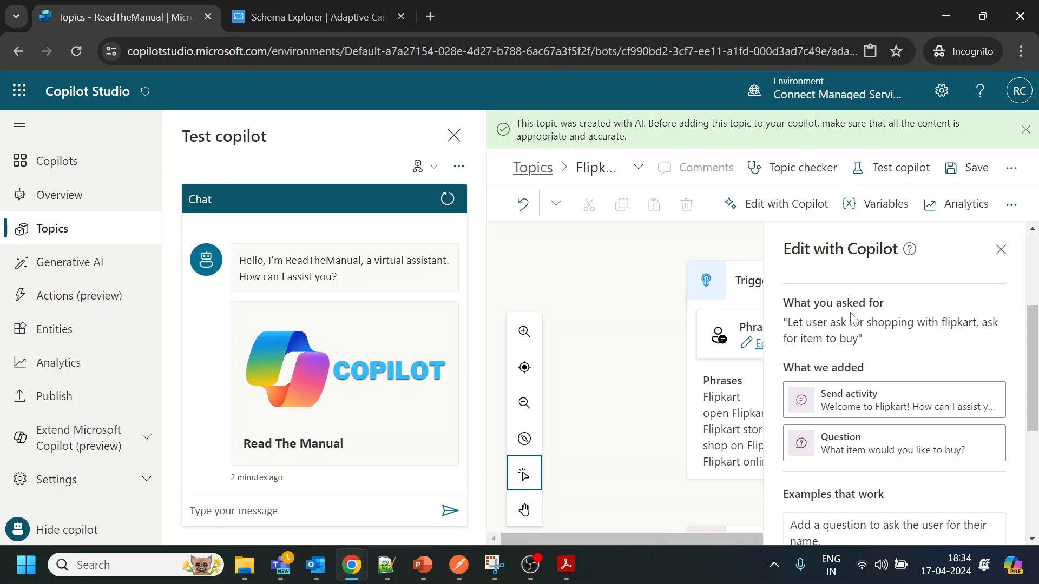
Step: Review what Copilot added to the generated topic and close the Edit with Copilot pane
scroll(1034, 268, down, 4)
scroll(1033, 268, up, 4)
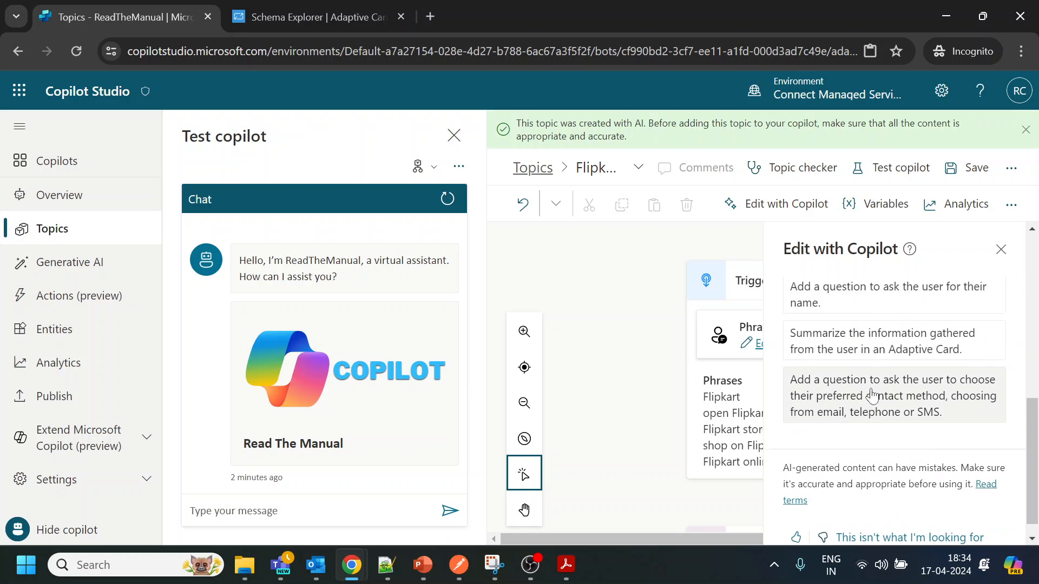
click(1001, 249)
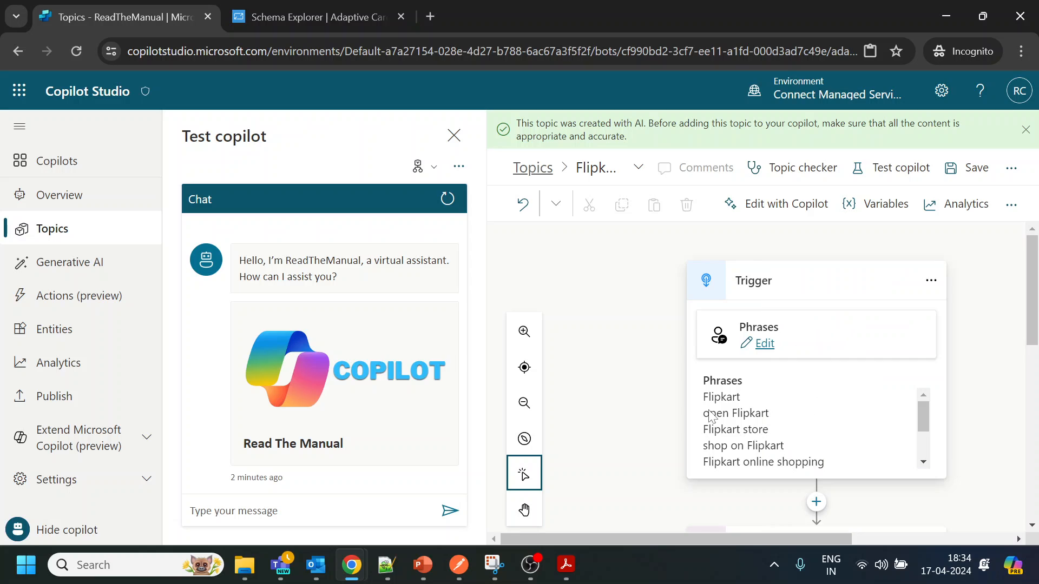
Step: Review the trigger phrases and generated nodes, and delete the welcome message node from the Flipkart topic
scroll(804, 443, down, 2)
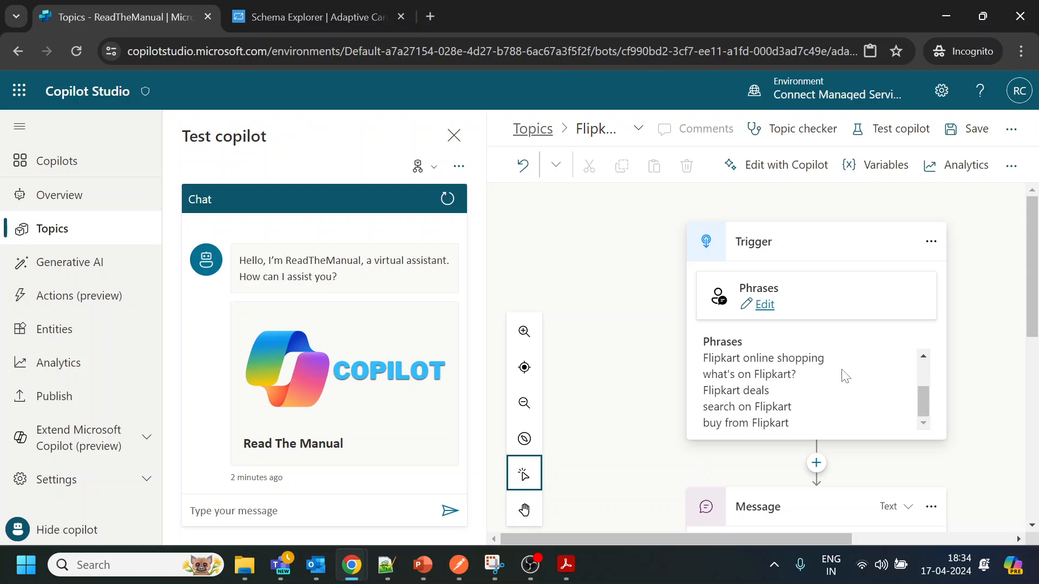
scroll(846, 376, down, 3)
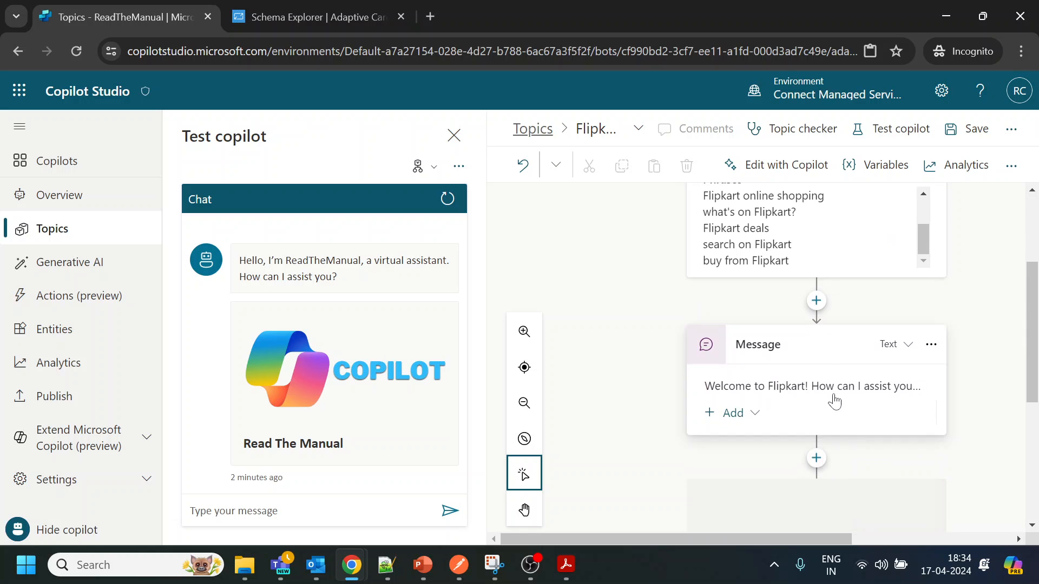
click(828, 388)
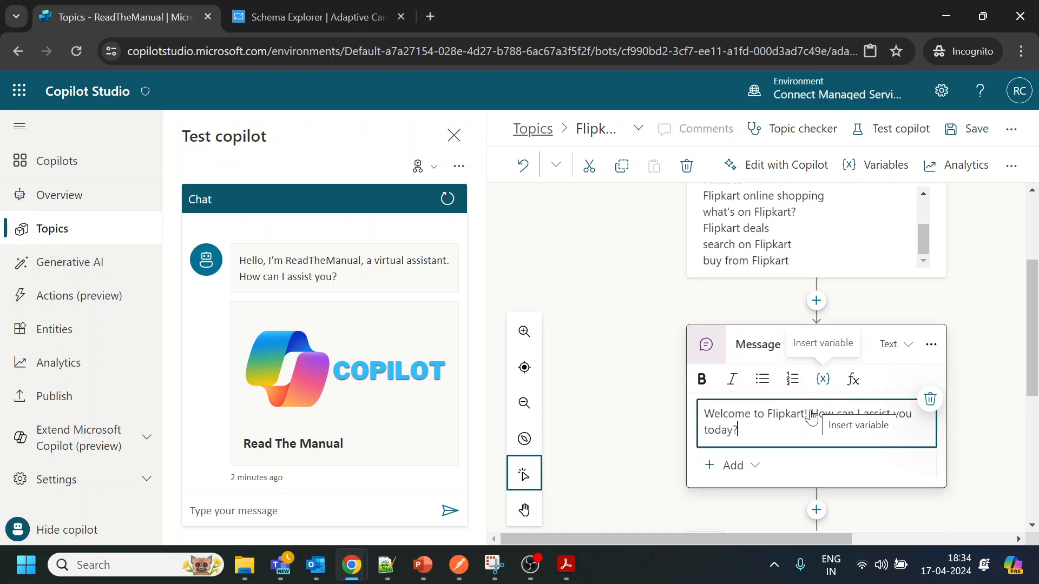
scroll(779, 400, down, 4)
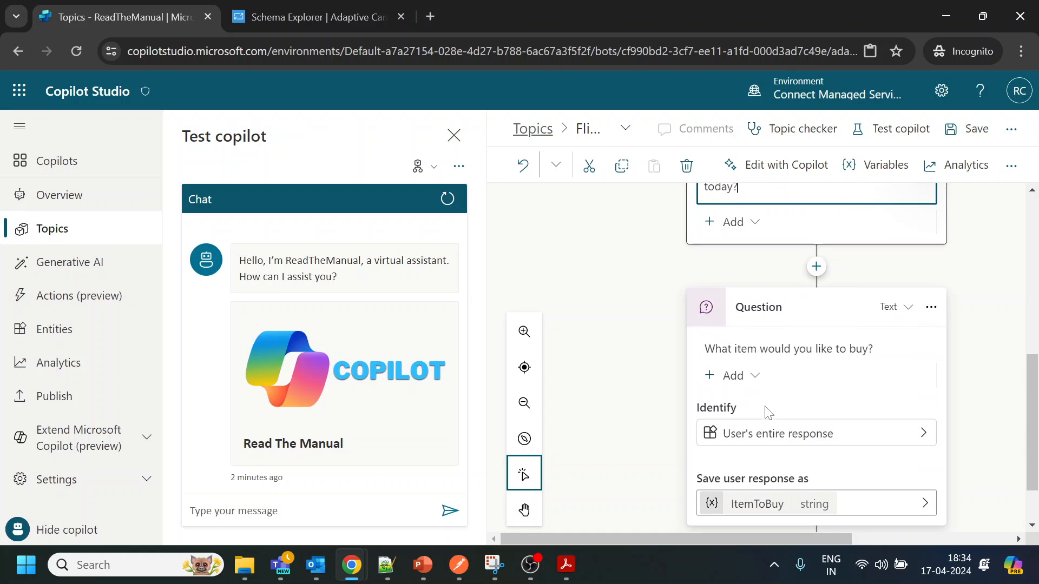
scroll(819, 338, up, 3)
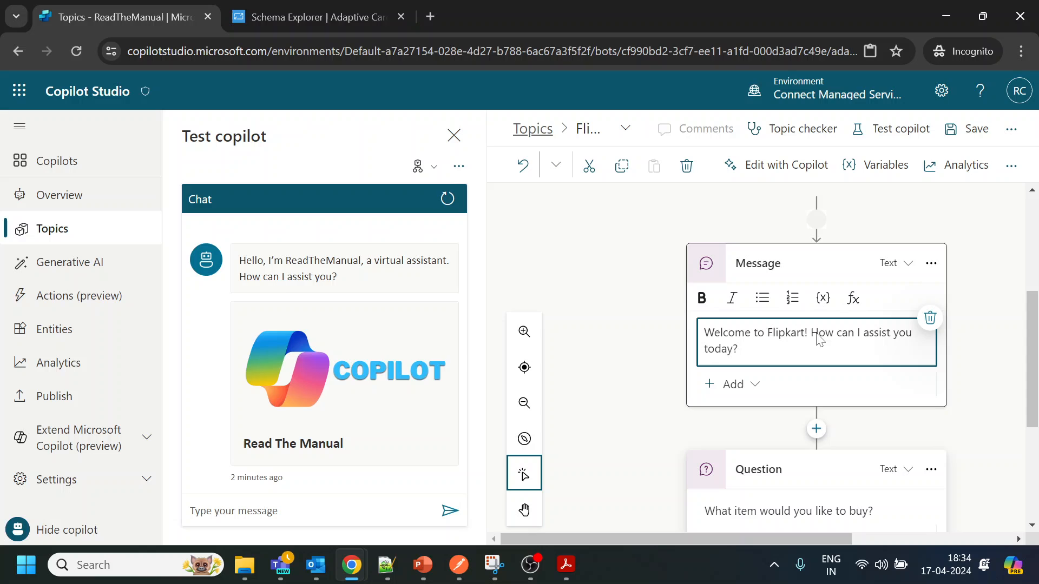
click(941, 273)
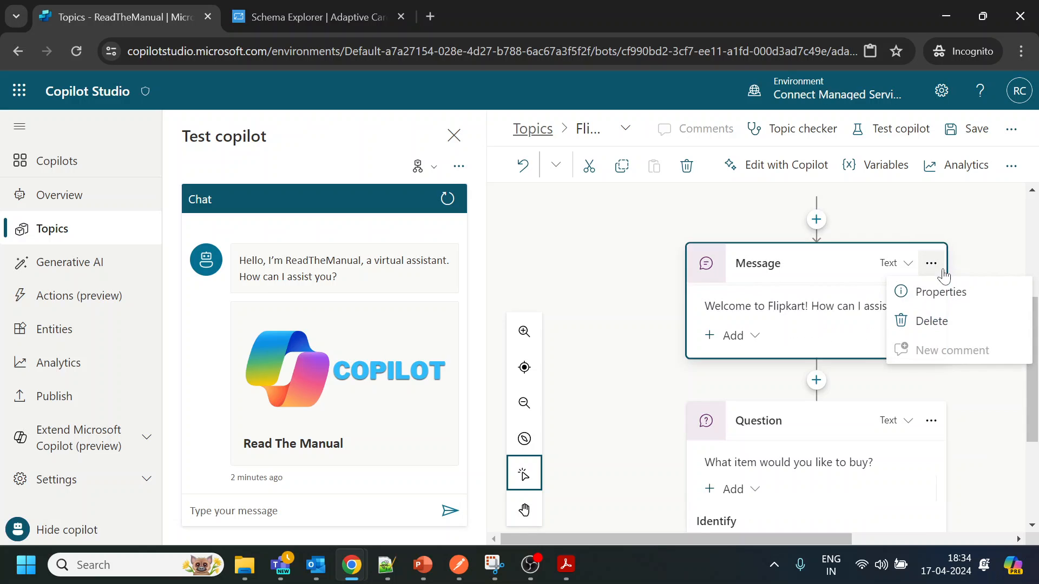
click(933, 322)
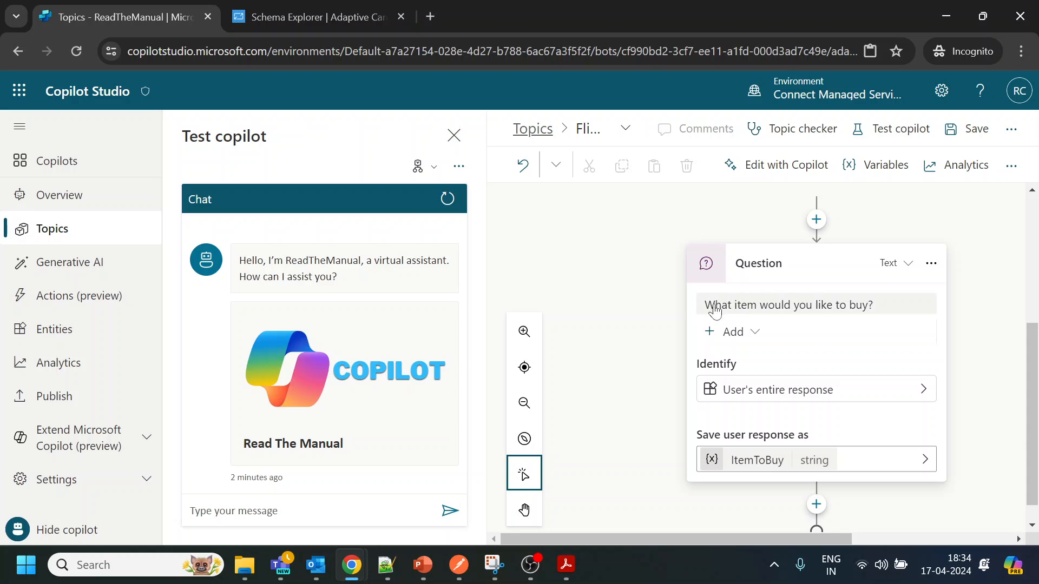
Step: Switch to Postman and examine the JSON response of the Flipkart affiliate search request
scroll(823, 408, down, 1)
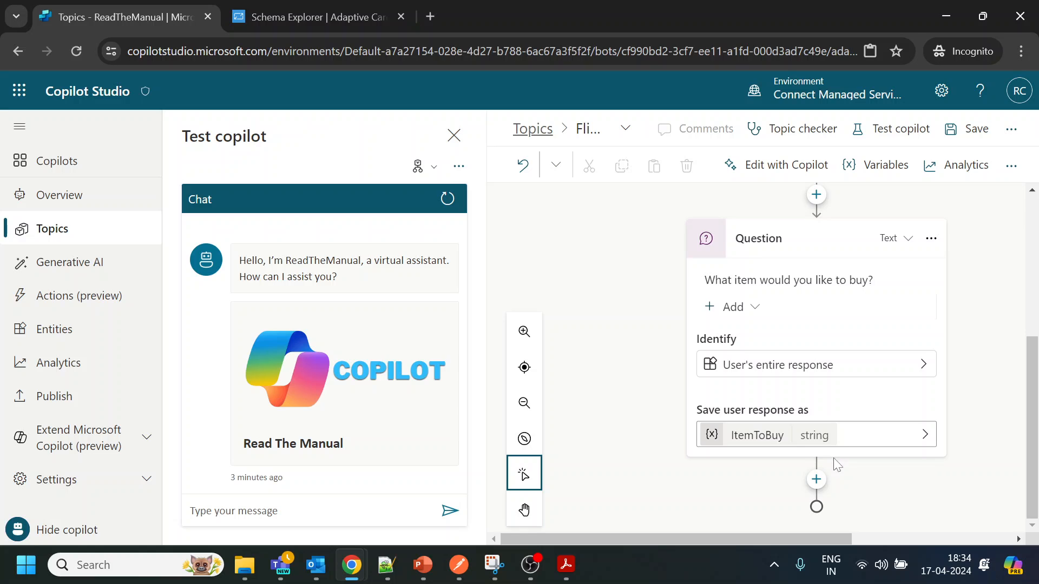
mouse_move(454, 568)
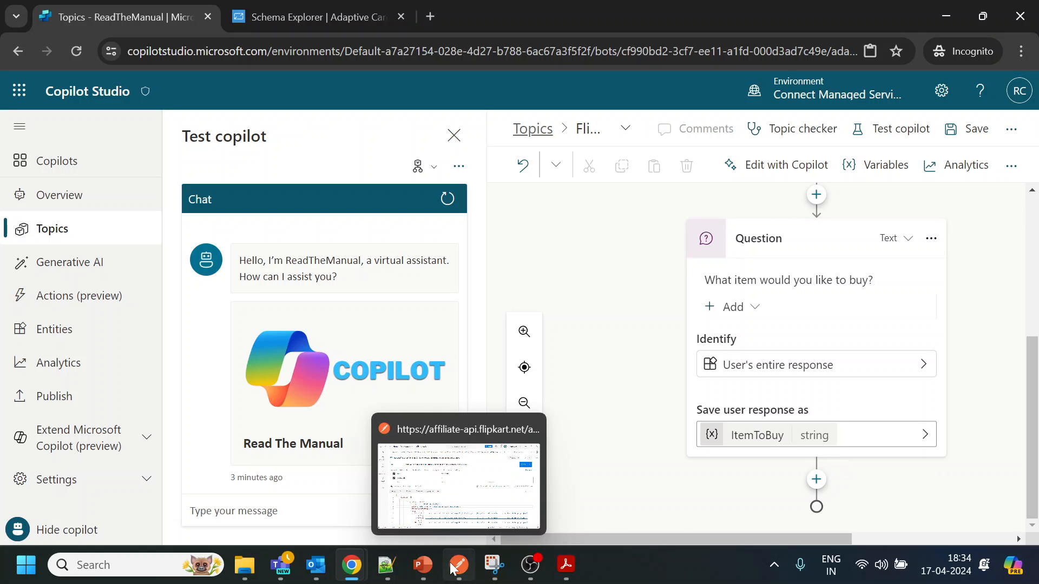
click(458, 565)
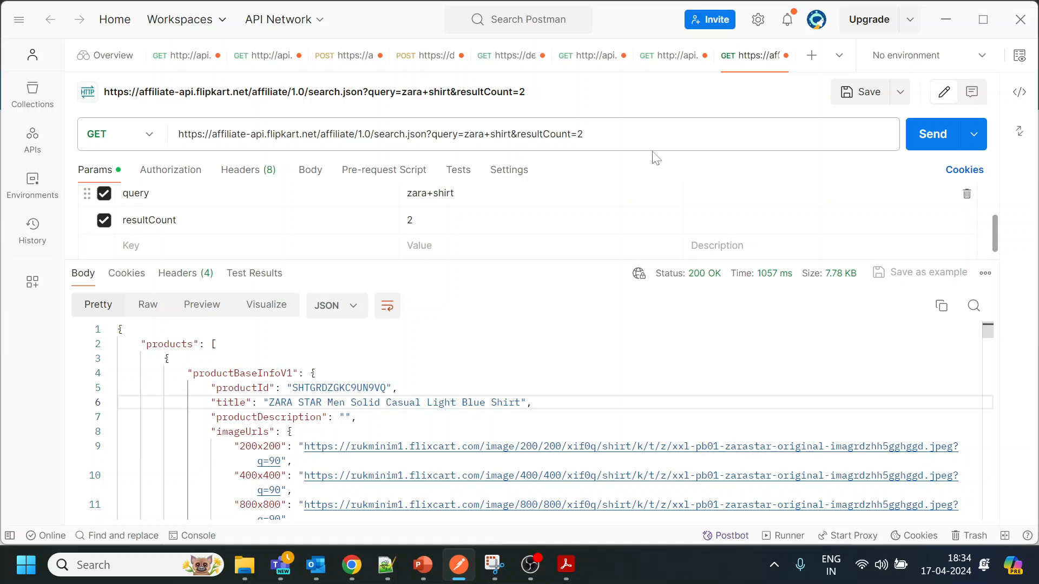
scroll(530, 422, down, 3)
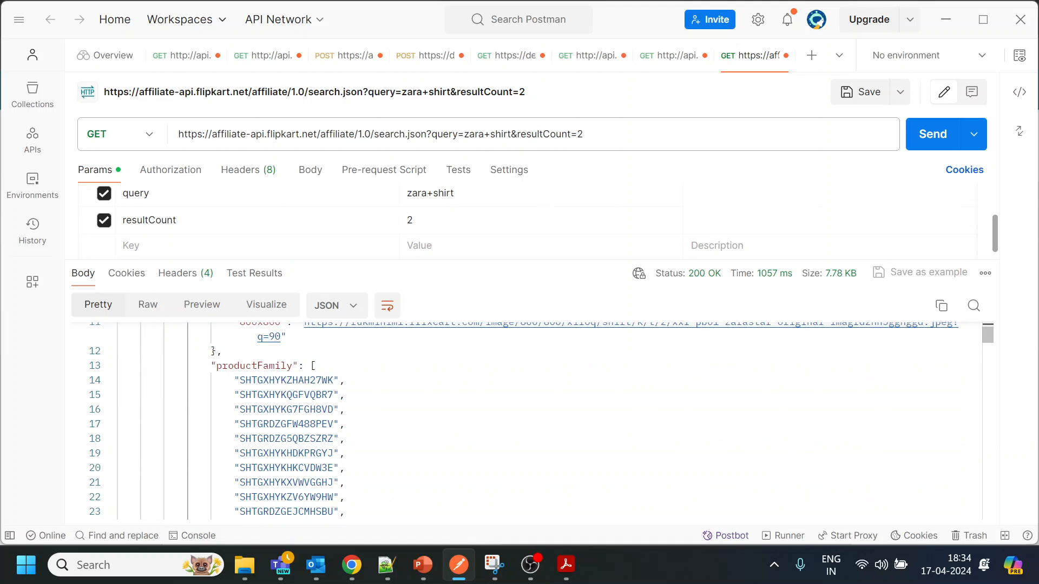
scroll(530, 422, up, 3)
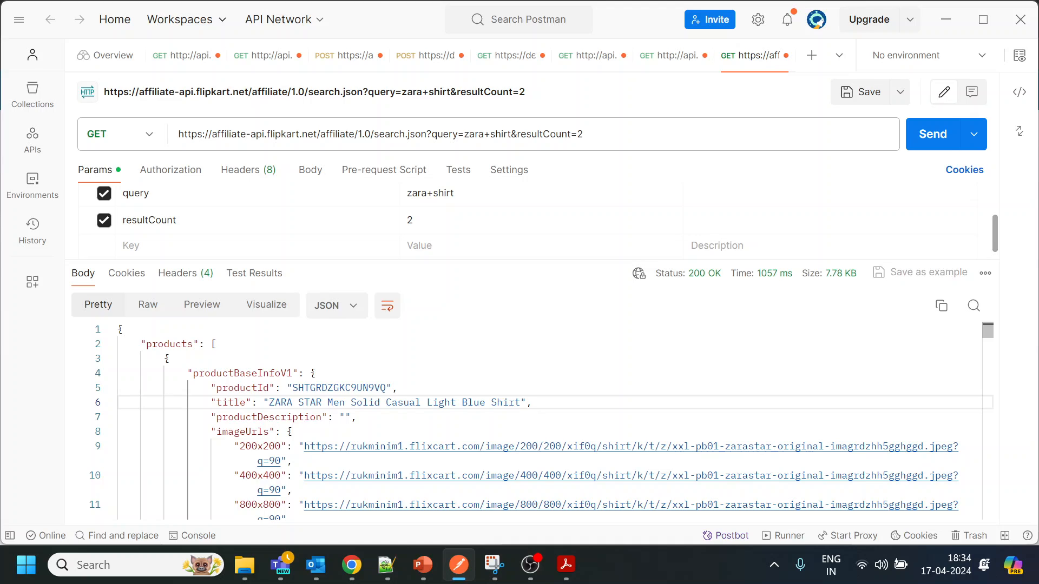
Step: Set resultCount to 4 in the Flipkart search URL and send the request
click(583, 134)
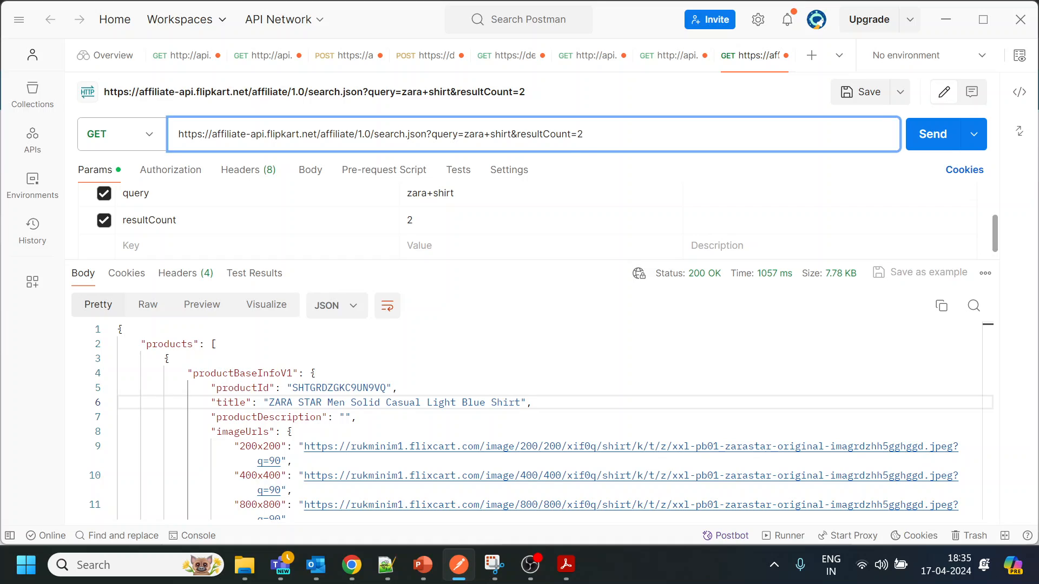
key(BackSpace)
text(4)
drag(464, 134, 512, 134)
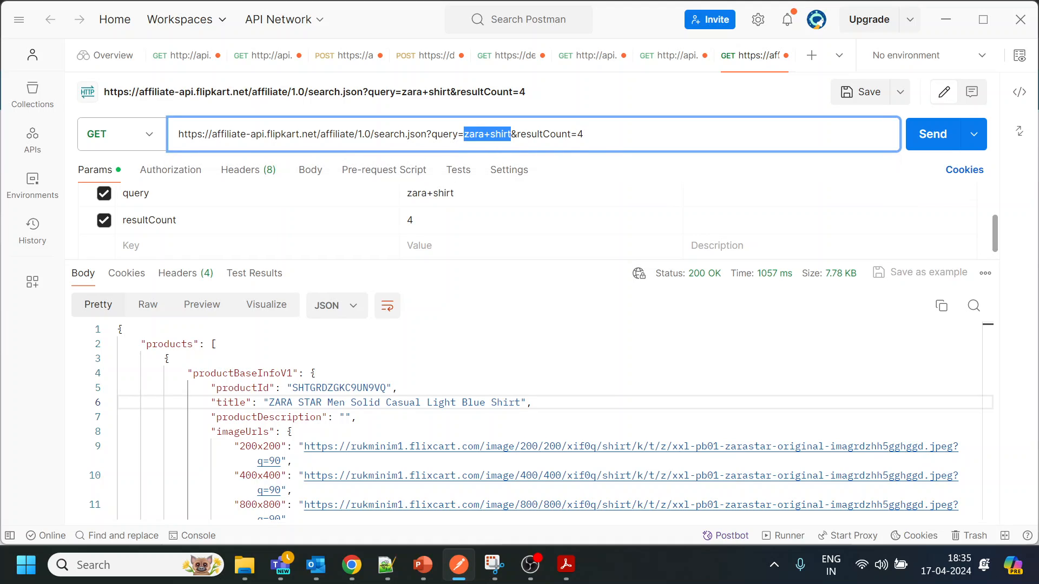
click(924, 134)
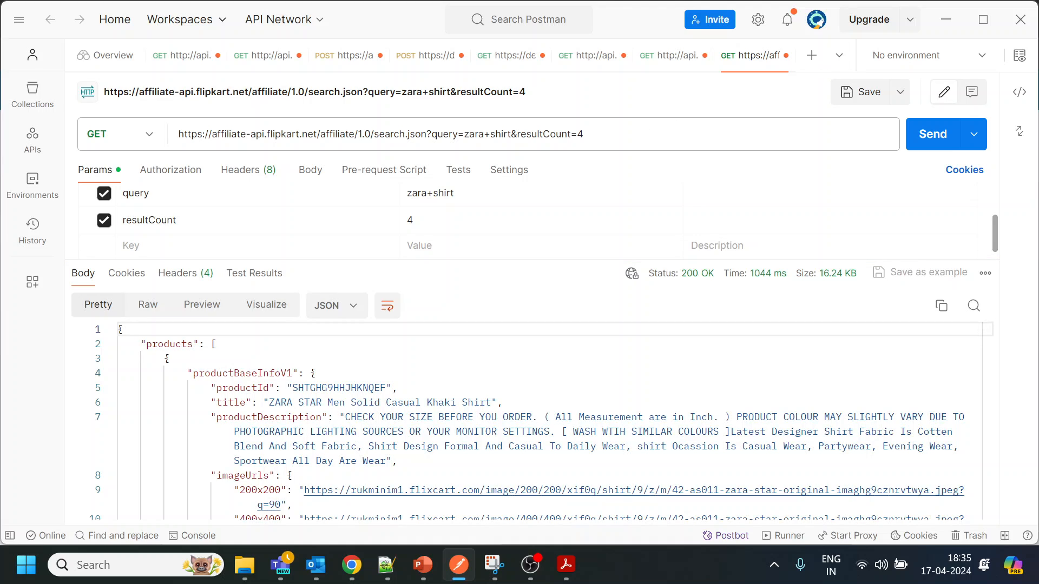
Step: Reorder the URL parameters so they read "resultCount=4&query=zara+shirt" and send the request again
double_click(500, 134)
click(517, 135)
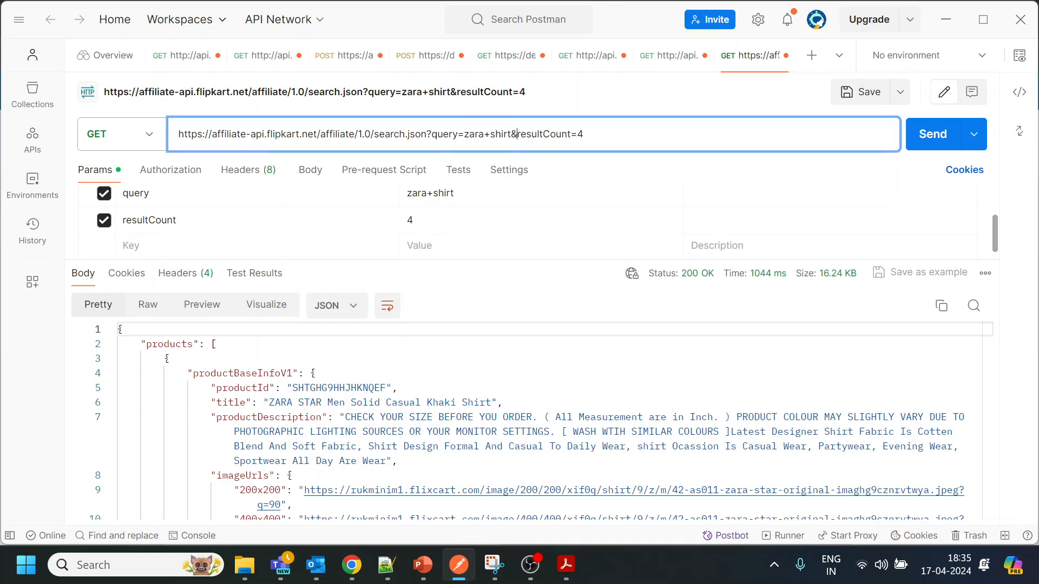
key(shift+End)
key(ctrl+c)
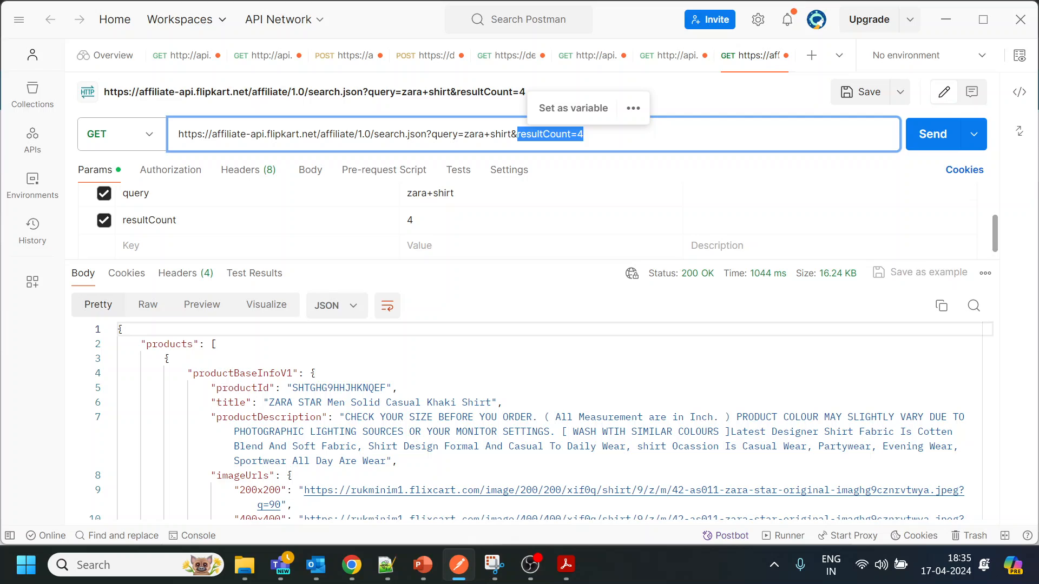
key(BackSpace)
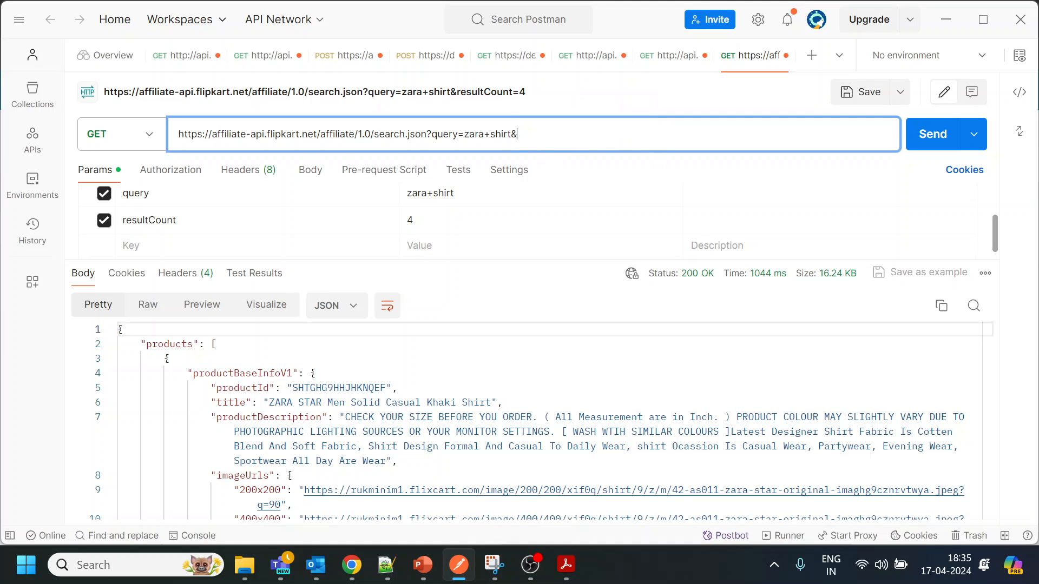
key(ctrl+v)
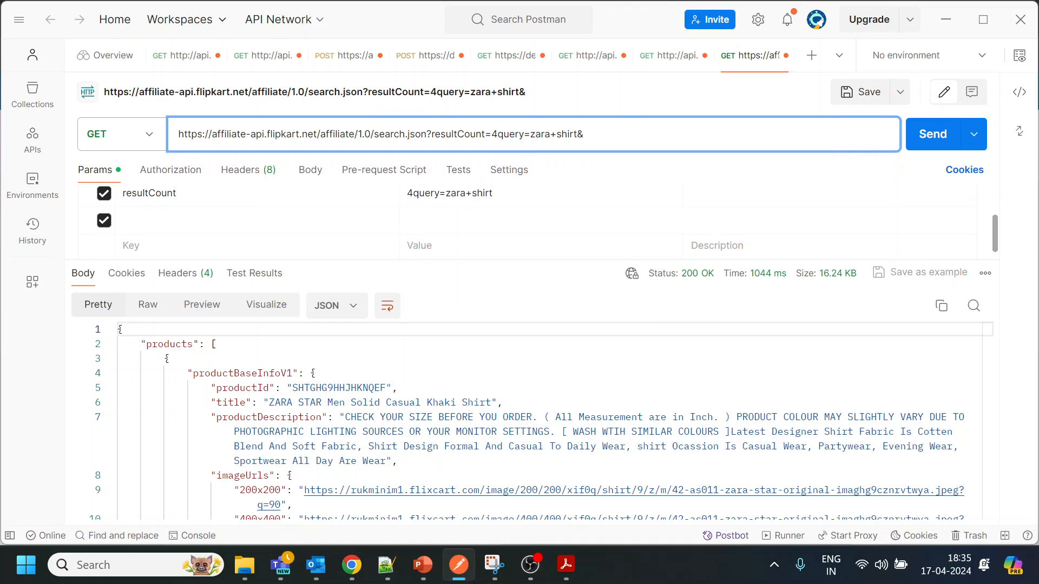
key(shift+End)
key(shift+Left)
key(ctrl+x)
key(Right)
key(ctrl+v)
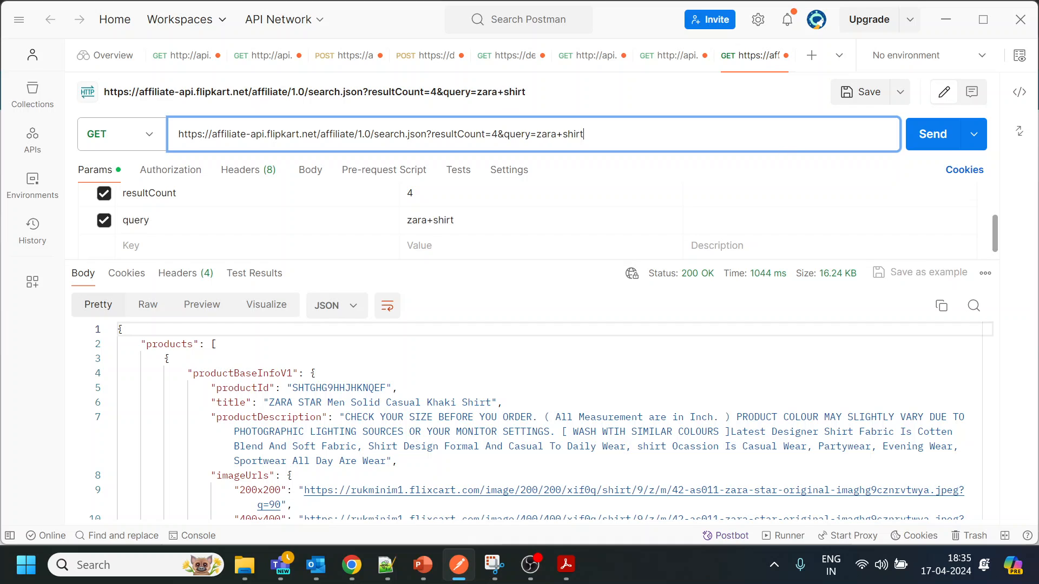
click(929, 138)
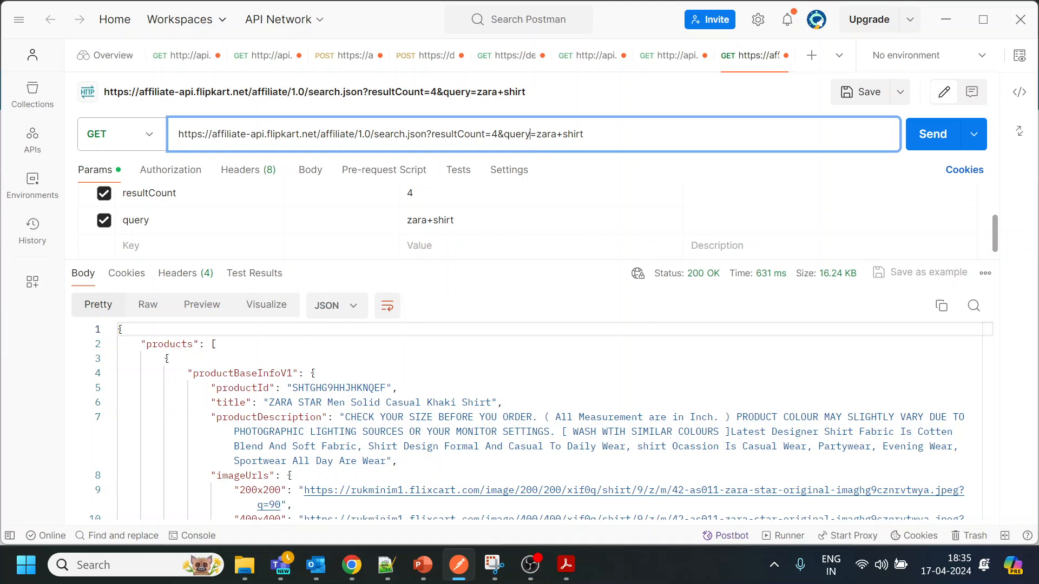
Step: Switch back to Copilot Studio and add a Send HTTP request node after the item question
mouse_move(366, 569)
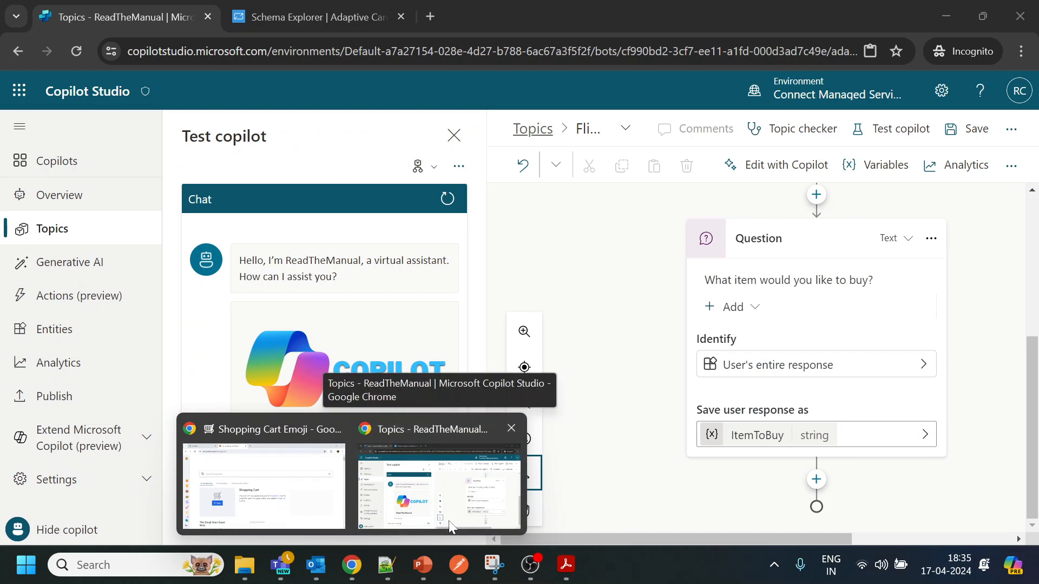
click(450, 514)
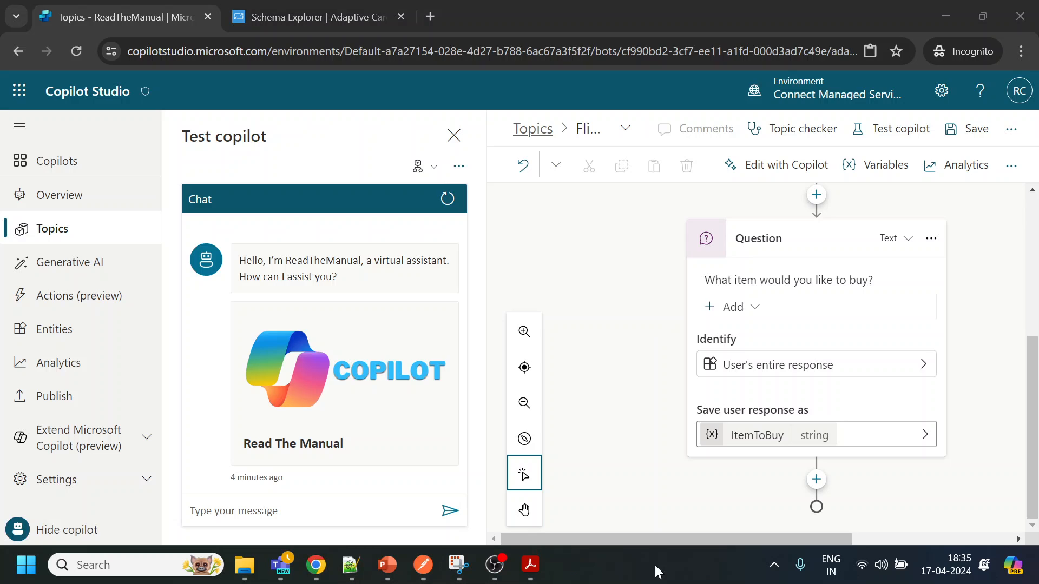
click(816, 480)
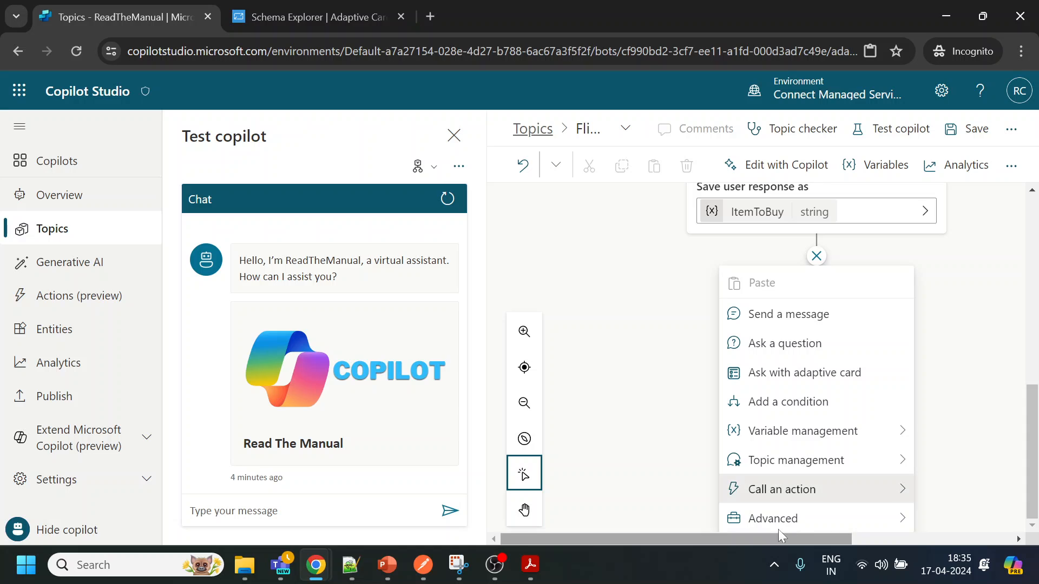
mouse_move(781, 528)
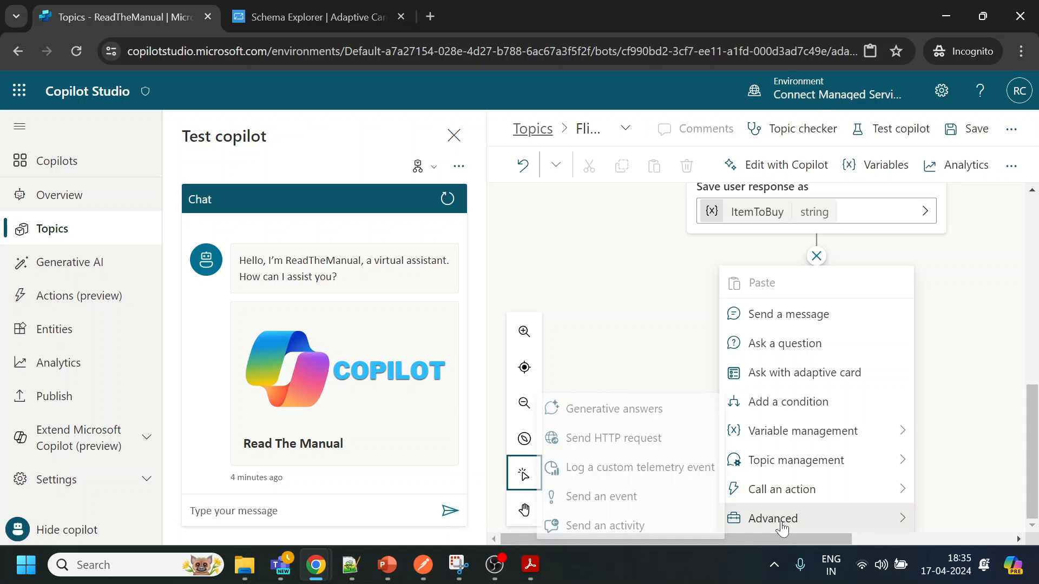
click(626, 448)
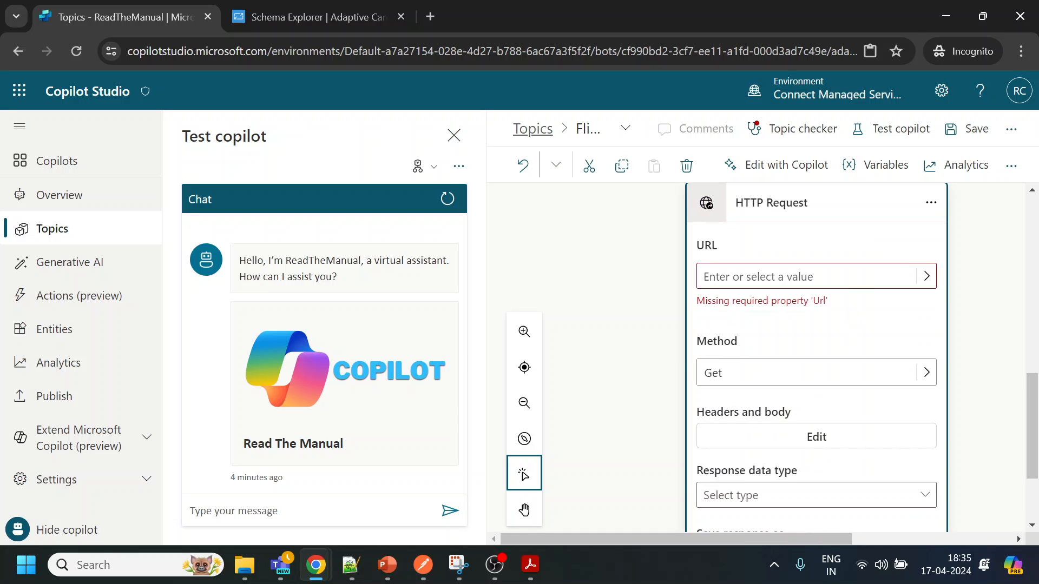
Step: Switch to Postman, copy the Flipkart search URL up to "query=", and return to Copilot Studio
click(423, 564)
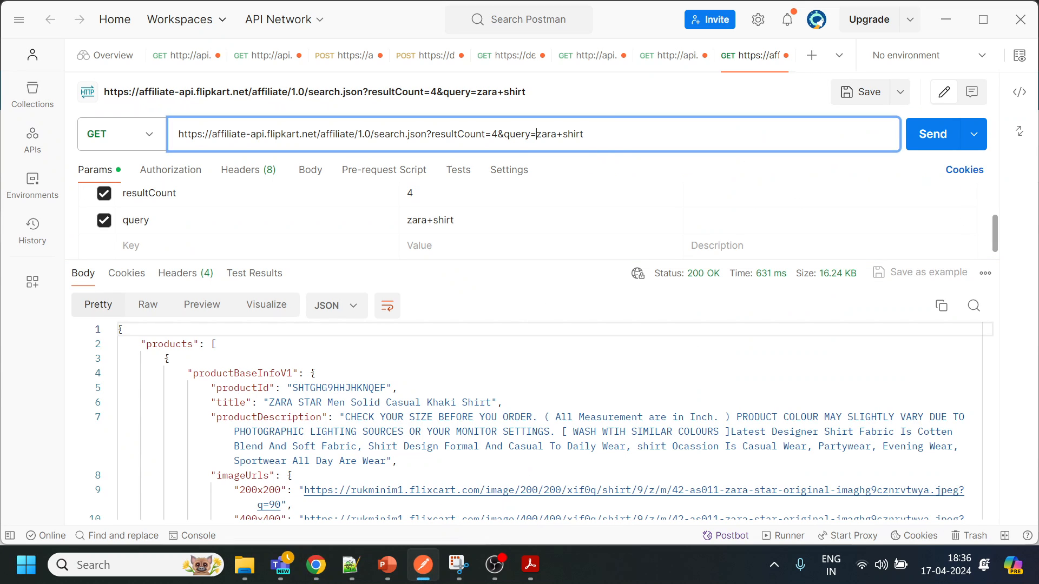
drag(537, 133, 173, 134)
key(alt+Tab)
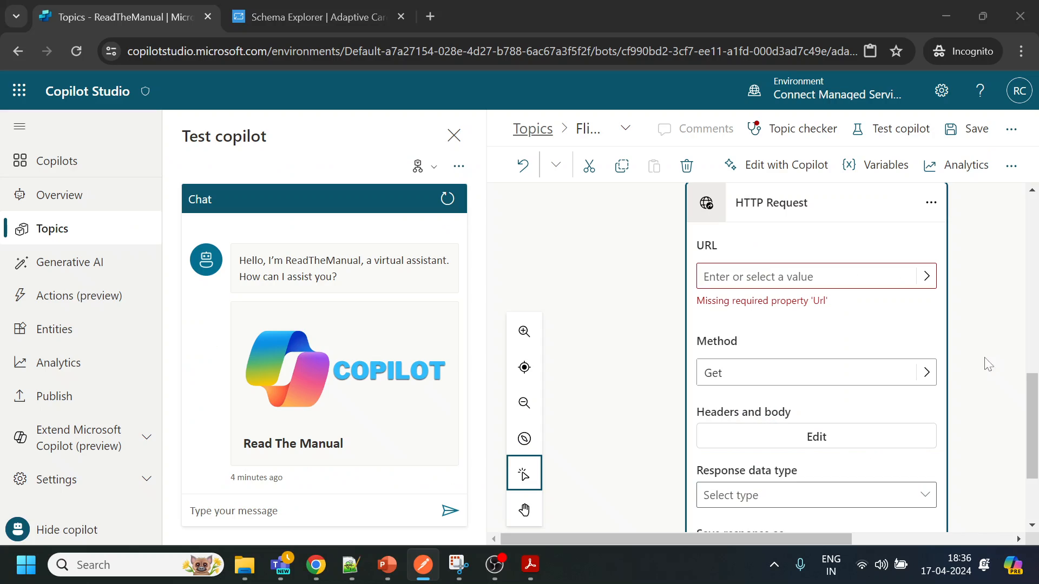
Step: Try filling the HTTP request's URL with the copied address and the ItemToBuy variable
click(812, 277)
key(ctrl+v)
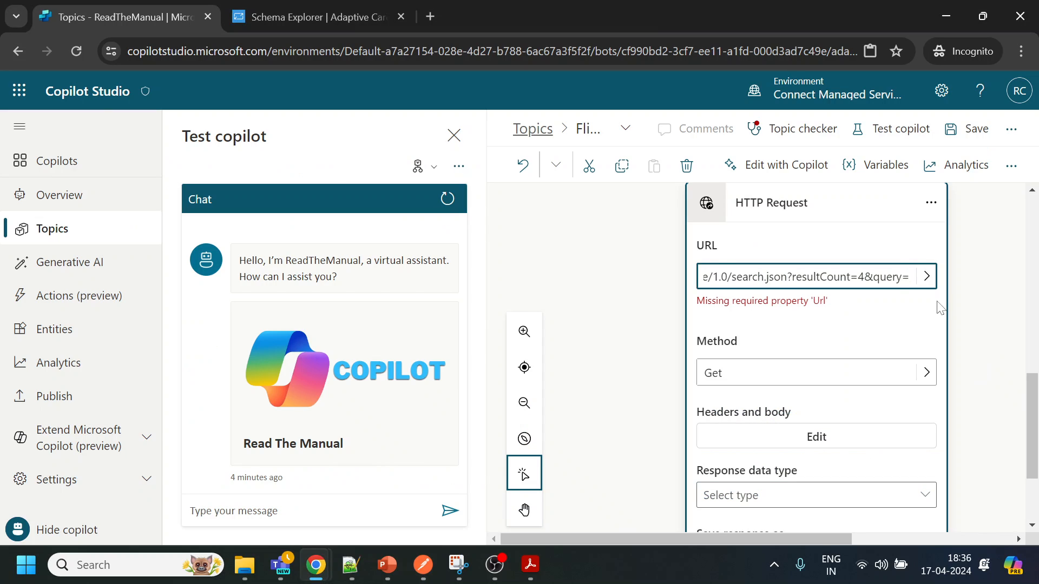
click(927, 276)
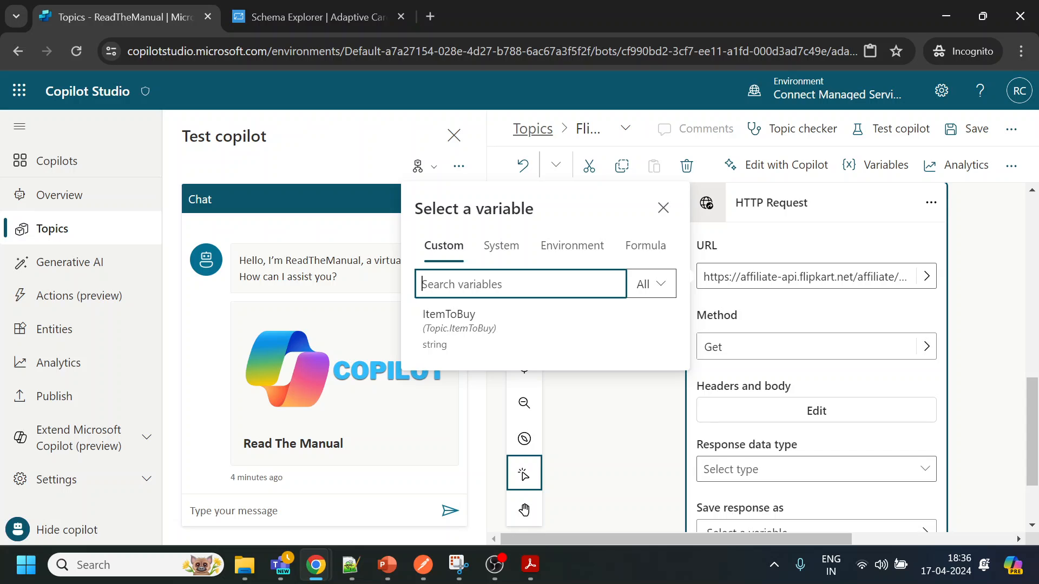
click(536, 327)
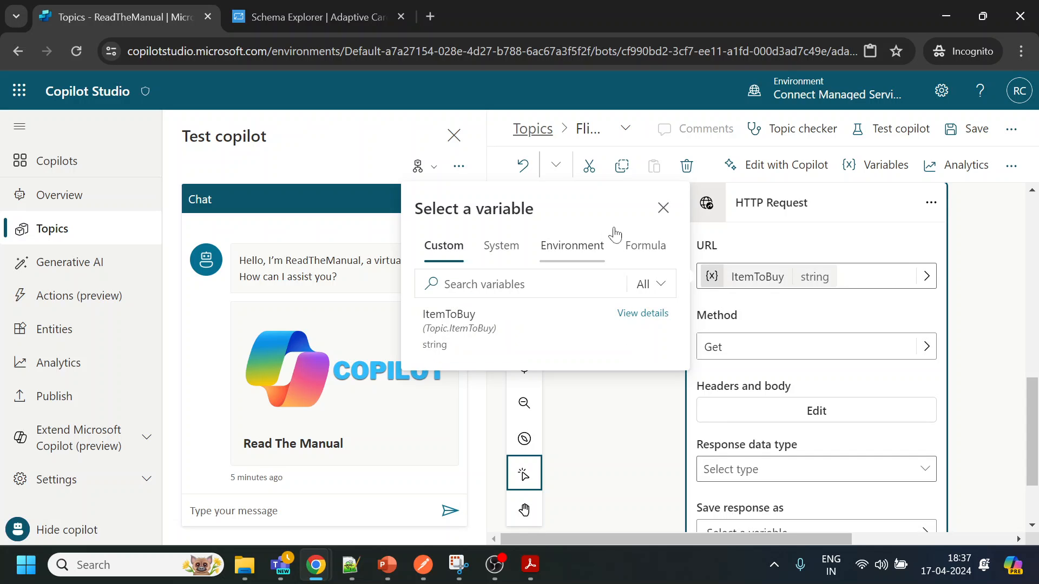
click(643, 245)
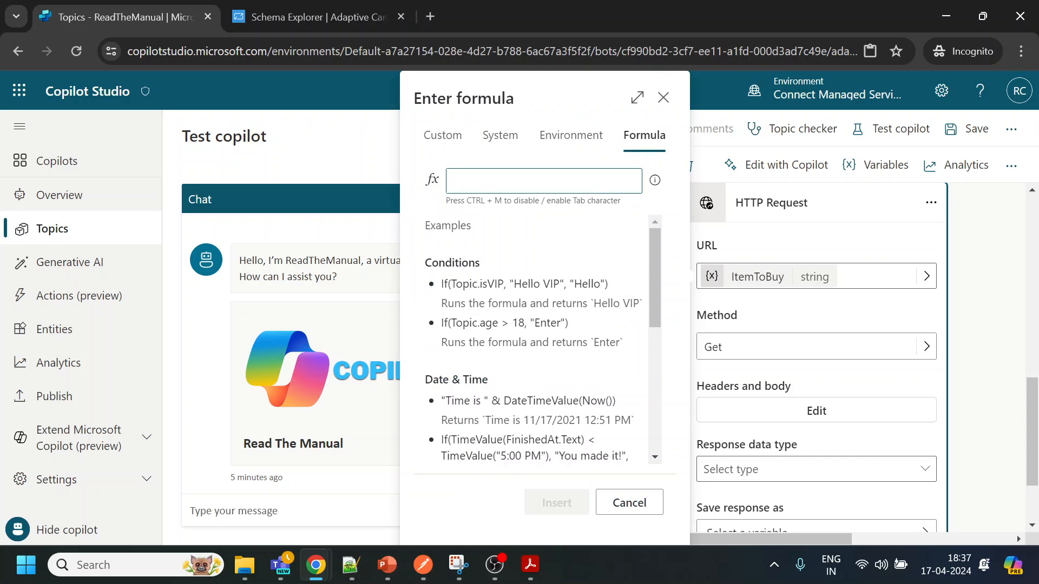
text(")
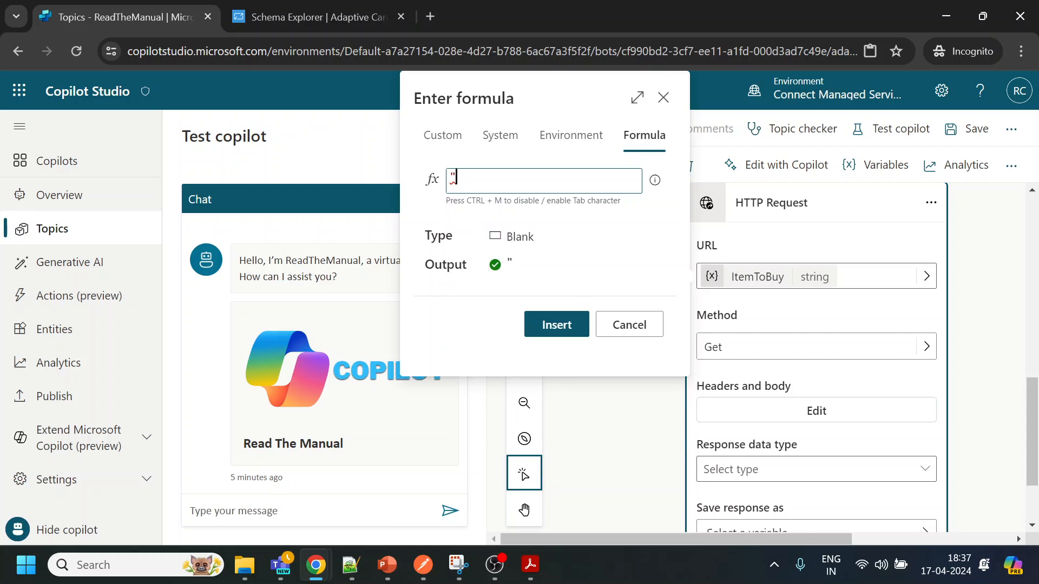
key(ctrl+v)
text(")
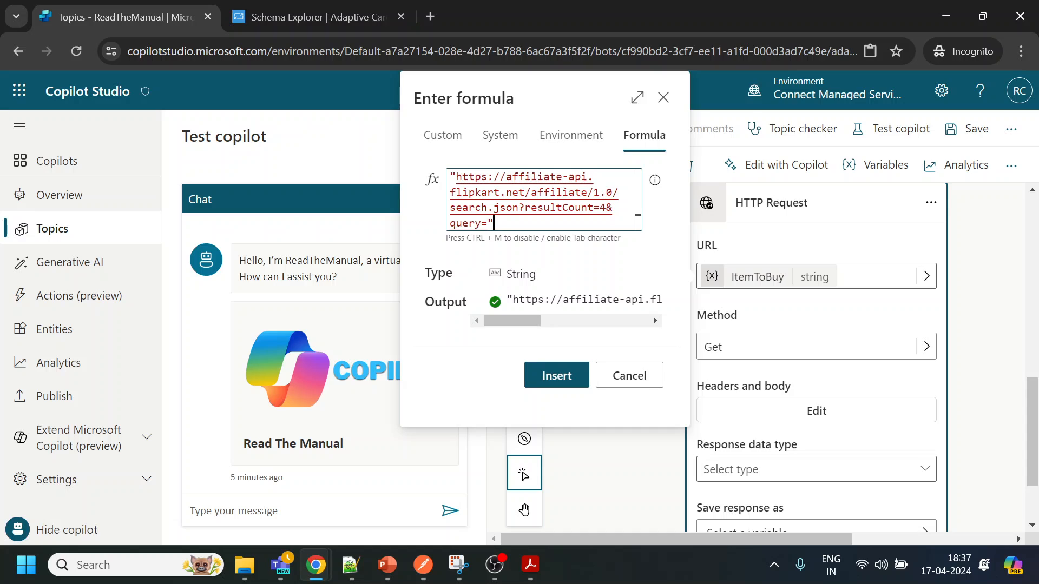
text(&)
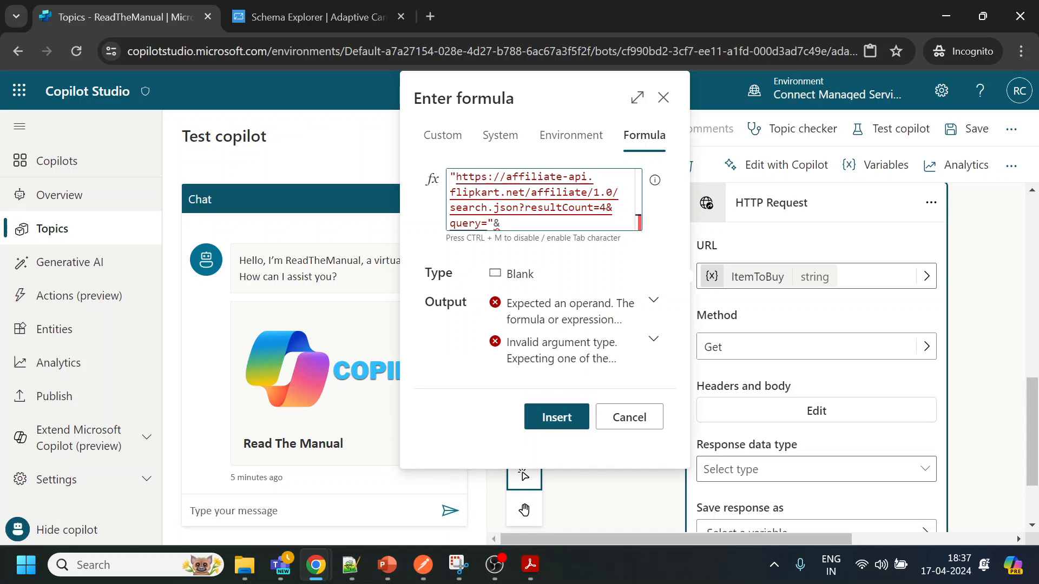
text(Topic)
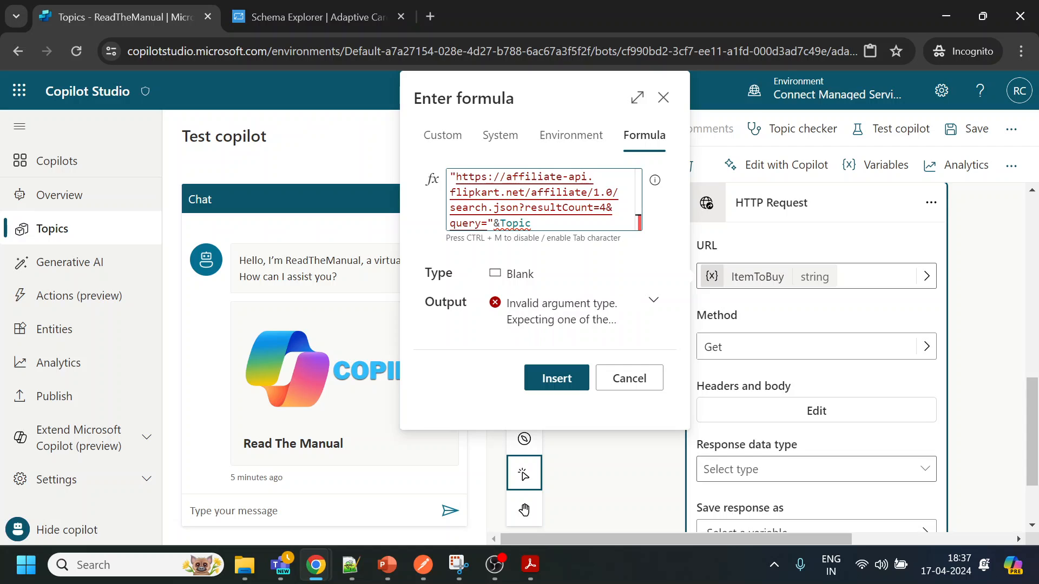
text(.)
key(Tab)
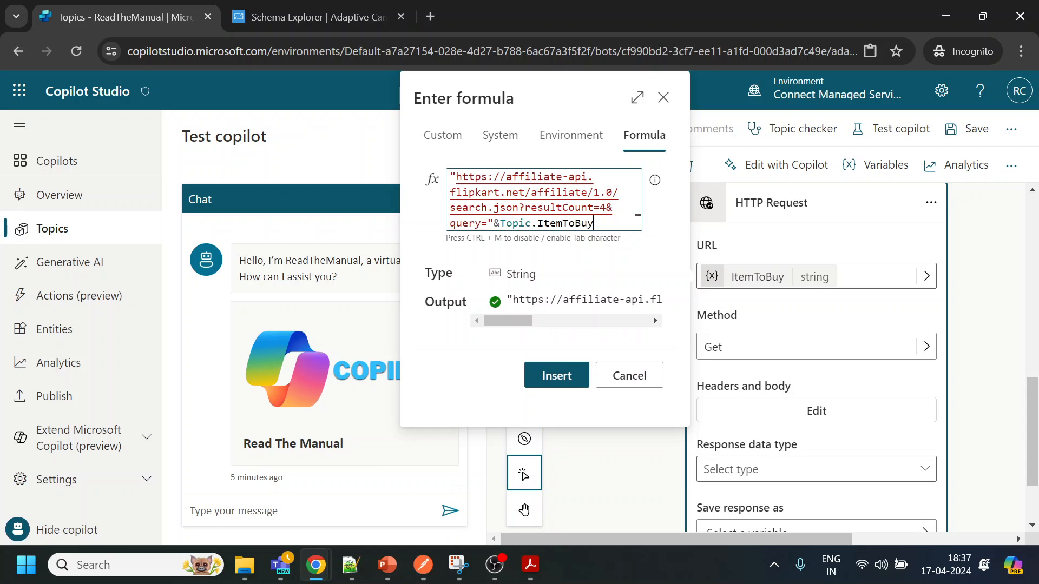
click(563, 374)
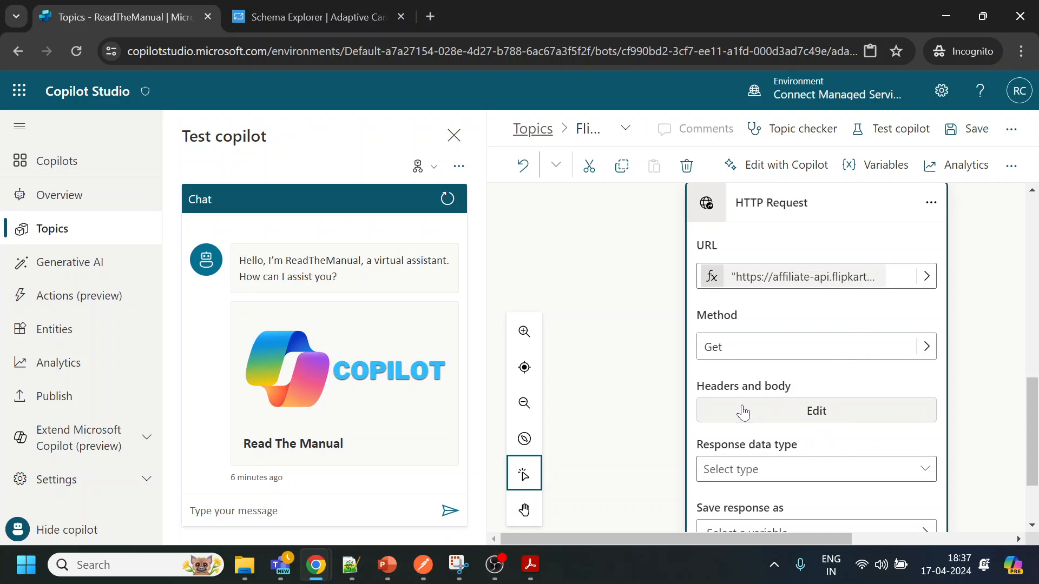
Step: Open the HTTP request's headers and body properties and add a header entry
click(844, 424)
scroll(817, 336, down, 2)
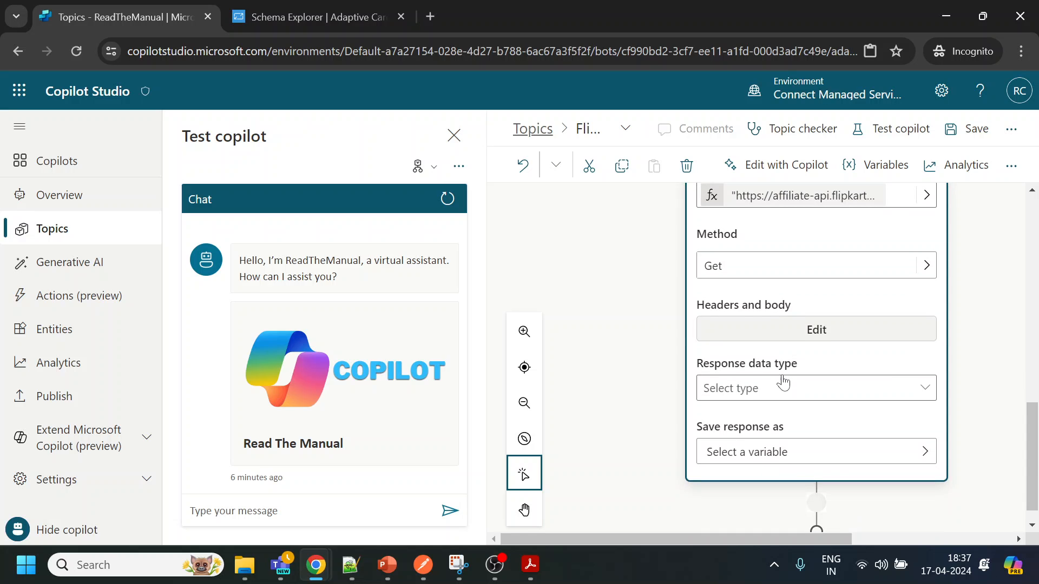
click(815, 331)
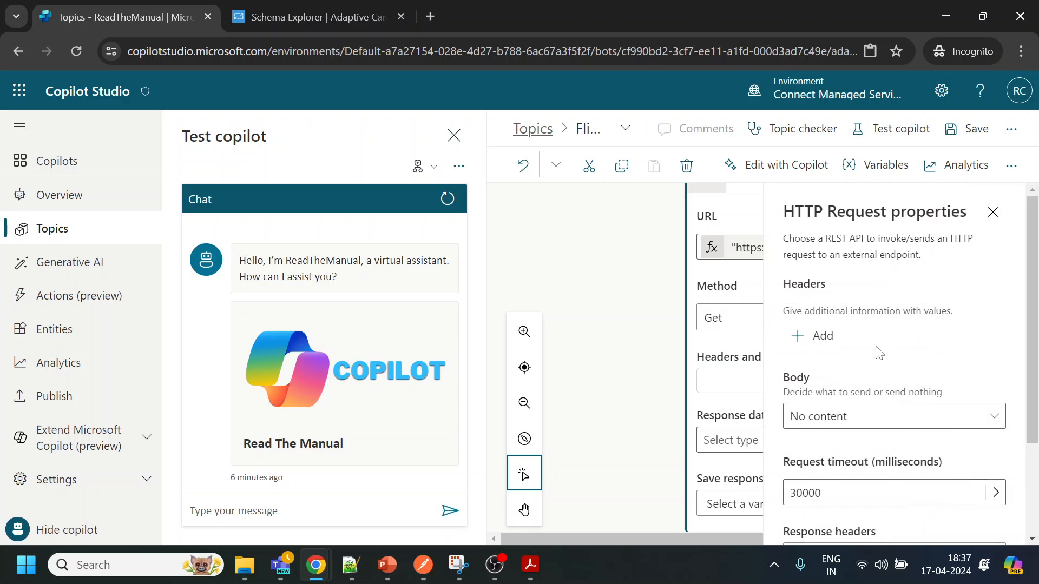
click(814, 336)
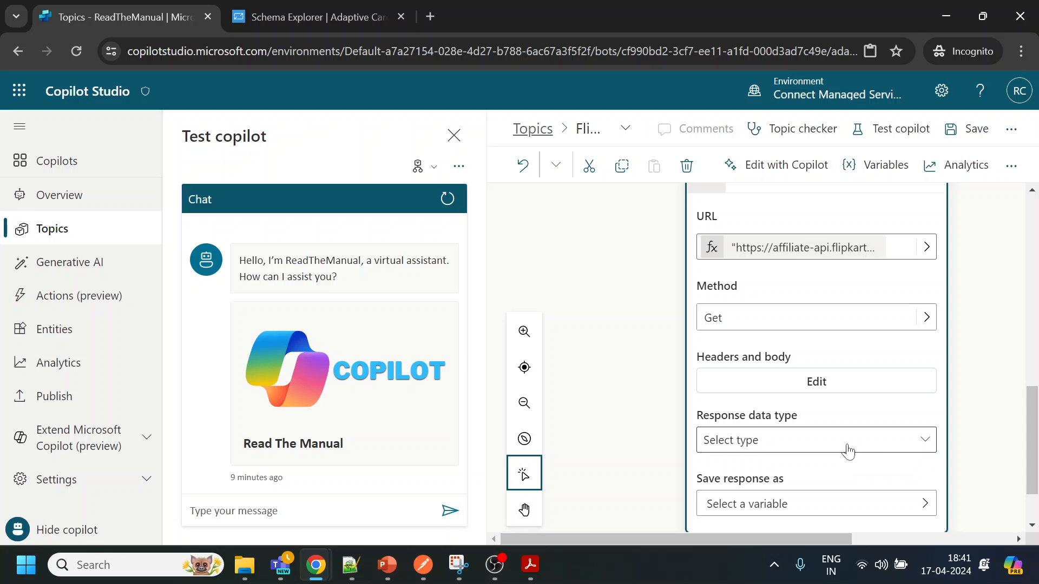
Step: Set the response data type to From sample data and open the sample JSON editor for its schema
click(923, 440)
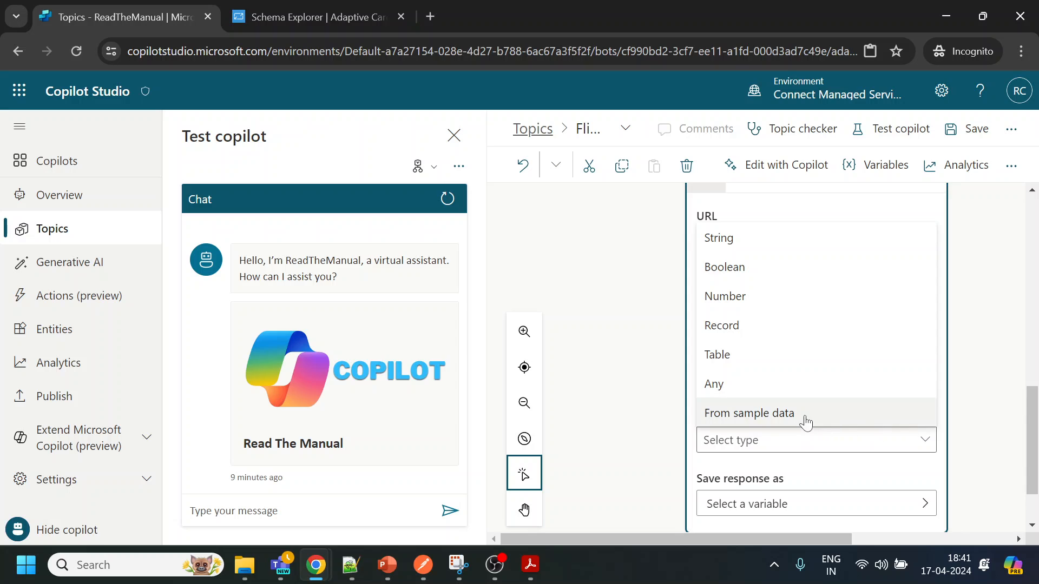
click(729, 416)
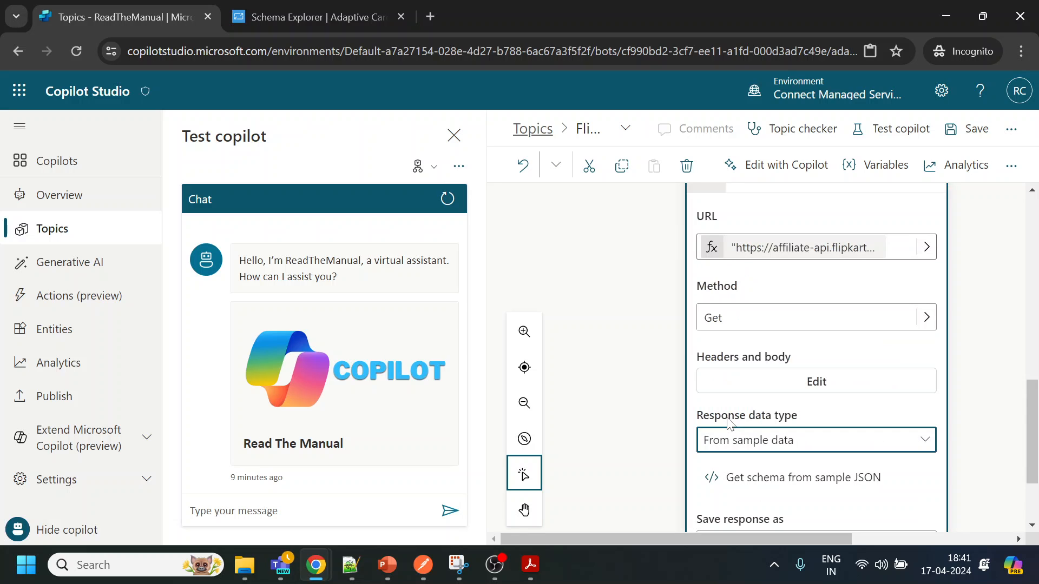
click(799, 478)
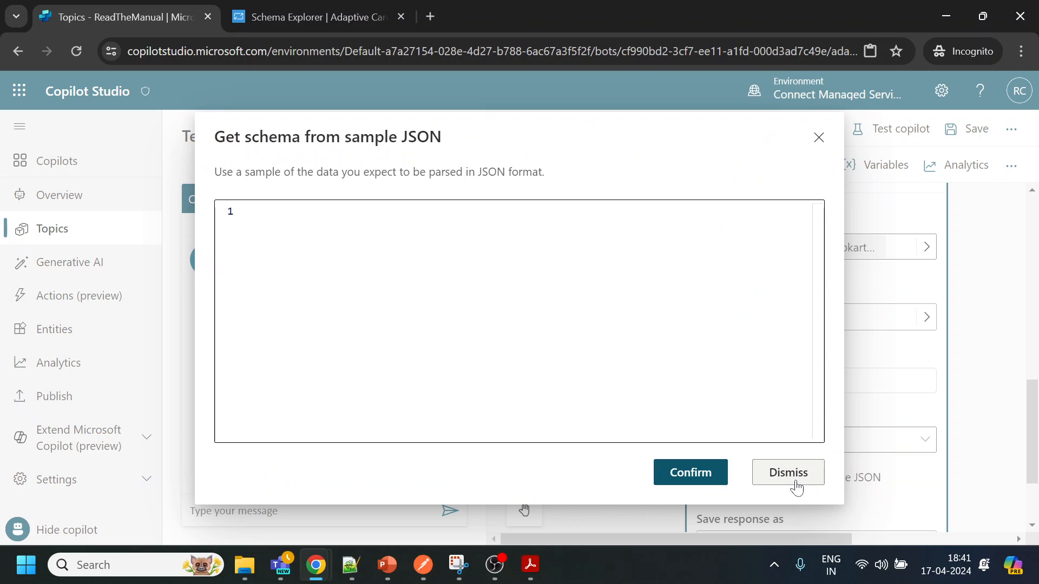
Step: Copy the entire JSON response body from Postman into the sample JSON editor in Copilot Studio and confirm it to generate the schema
click(423, 564)
click(502, 416)
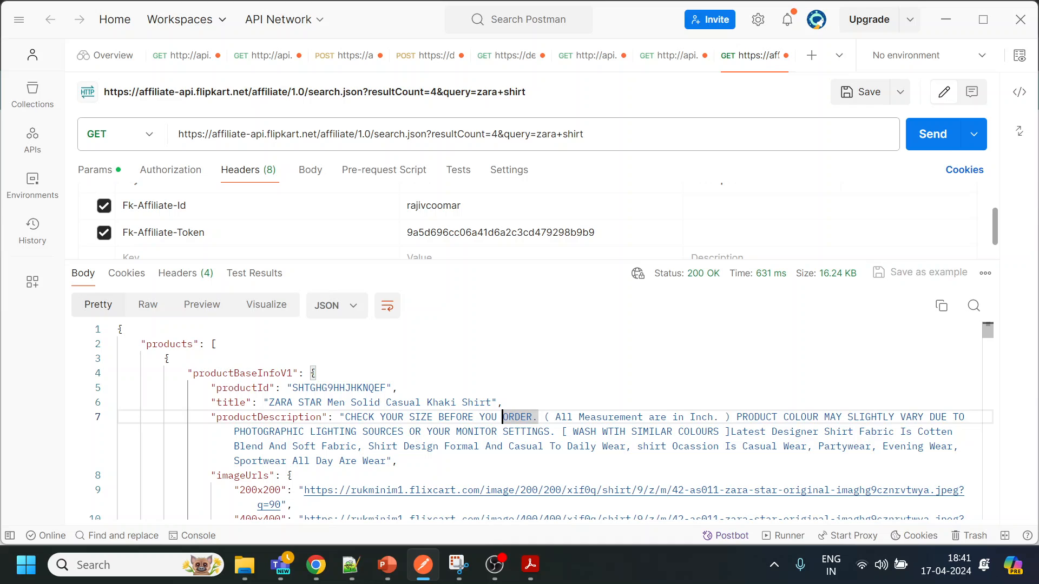
key(ctrl+a)
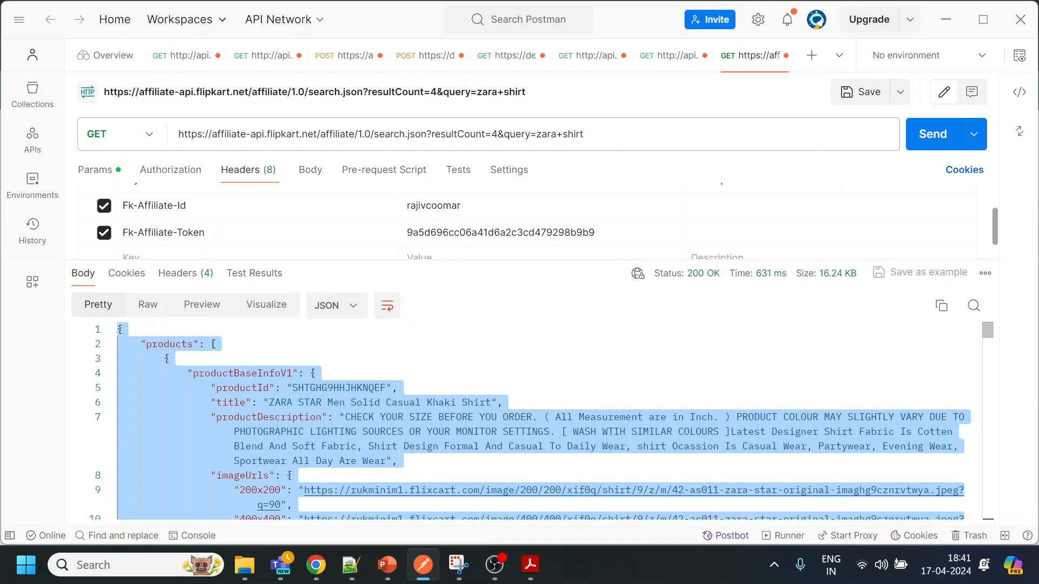
key(ctrl+c)
key(alt+Tab)
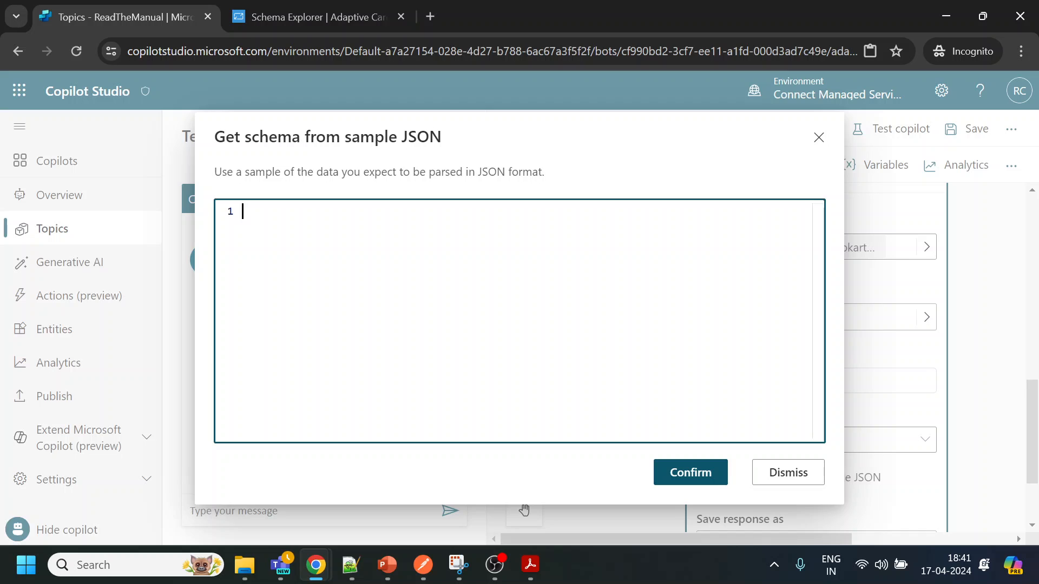
key(ctrl+v)
click(686, 473)
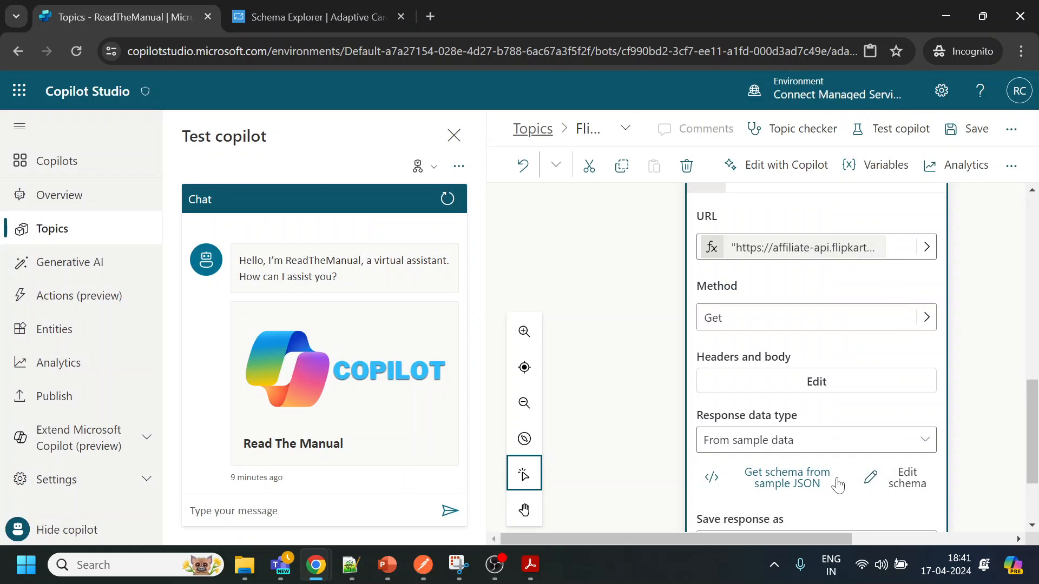
Step: Save the HTTP request's response in a newly created variable
scroll(844, 476, down, 2)
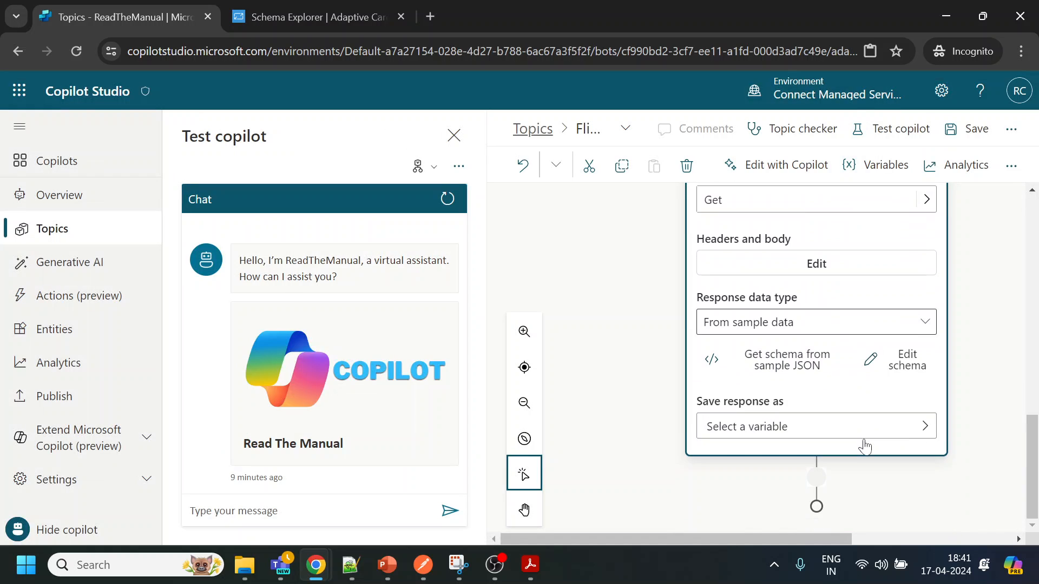
click(798, 427)
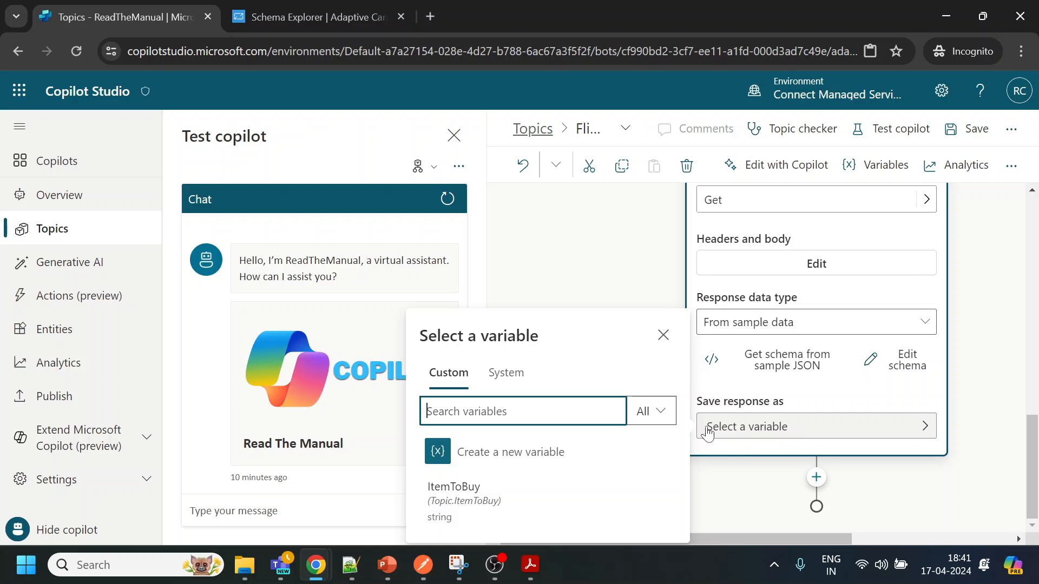
click(506, 470)
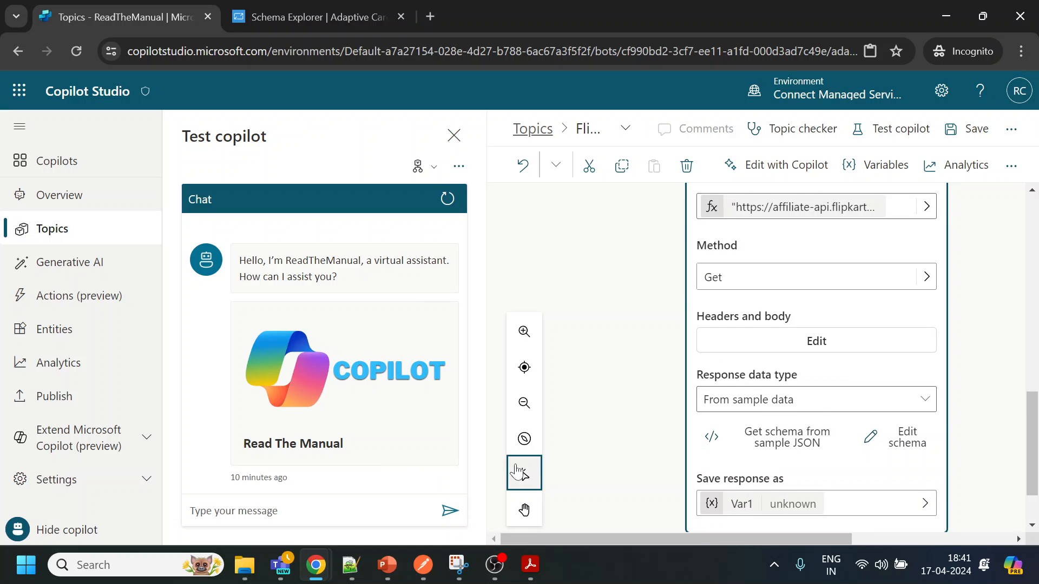
scroll(956, 462, down, 1)
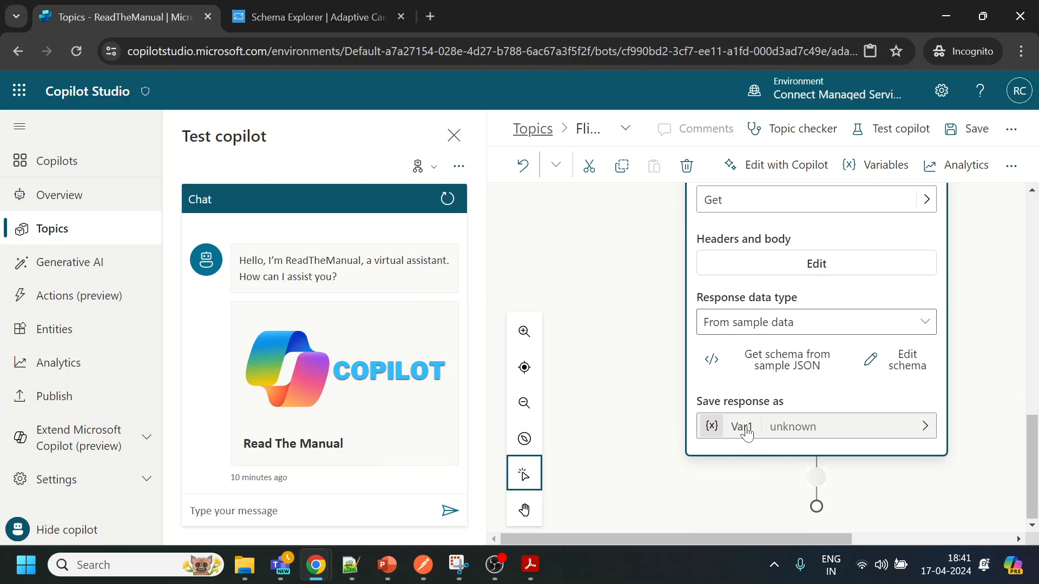
click(875, 427)
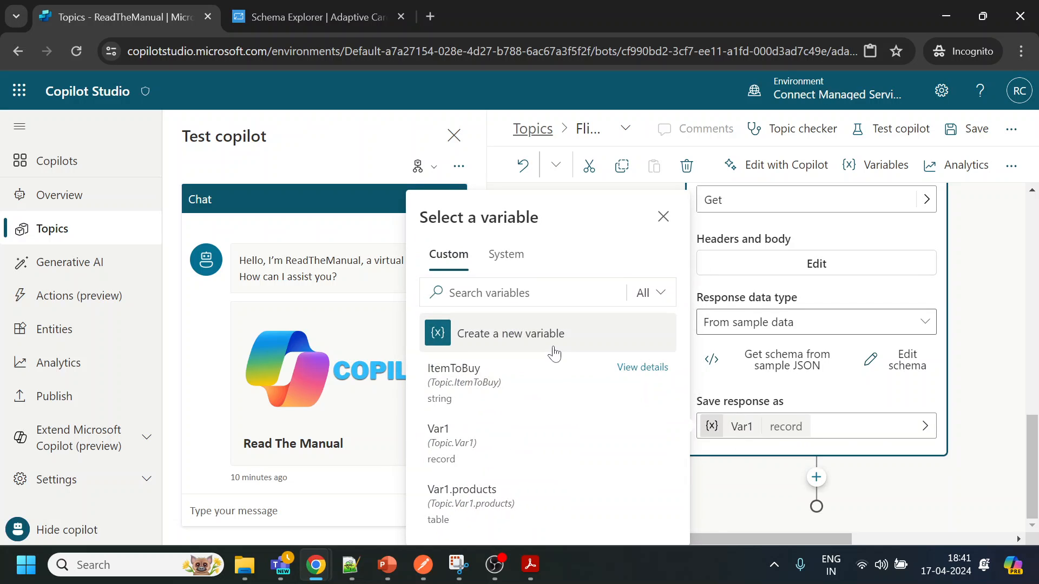
Step: Open the response variable's properties and copy the name AdaptiveCardTemplate from List_table_Adaptive Card.json in Notepad++
click(741, 427)
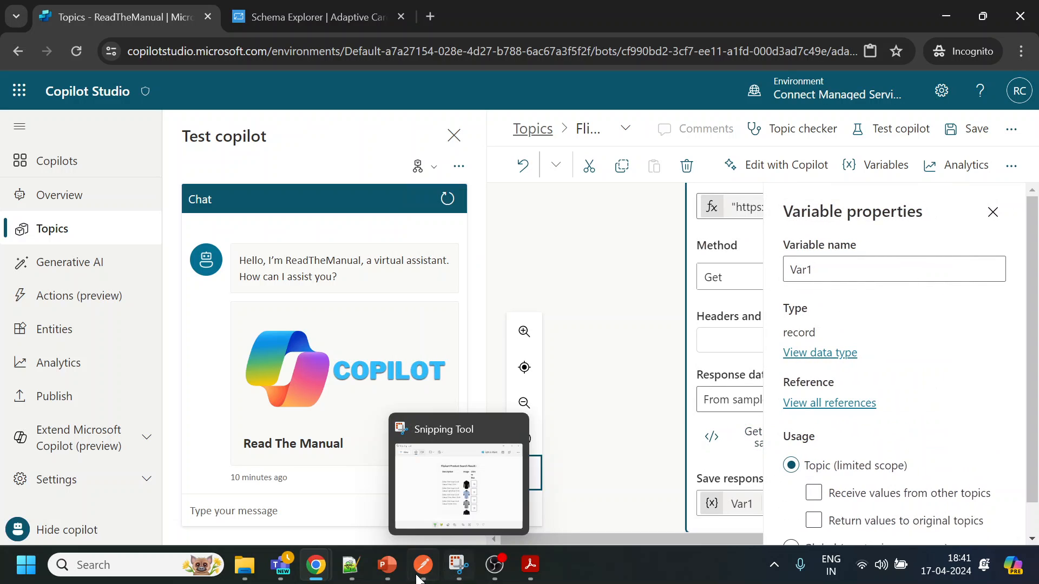
click(350, 567)
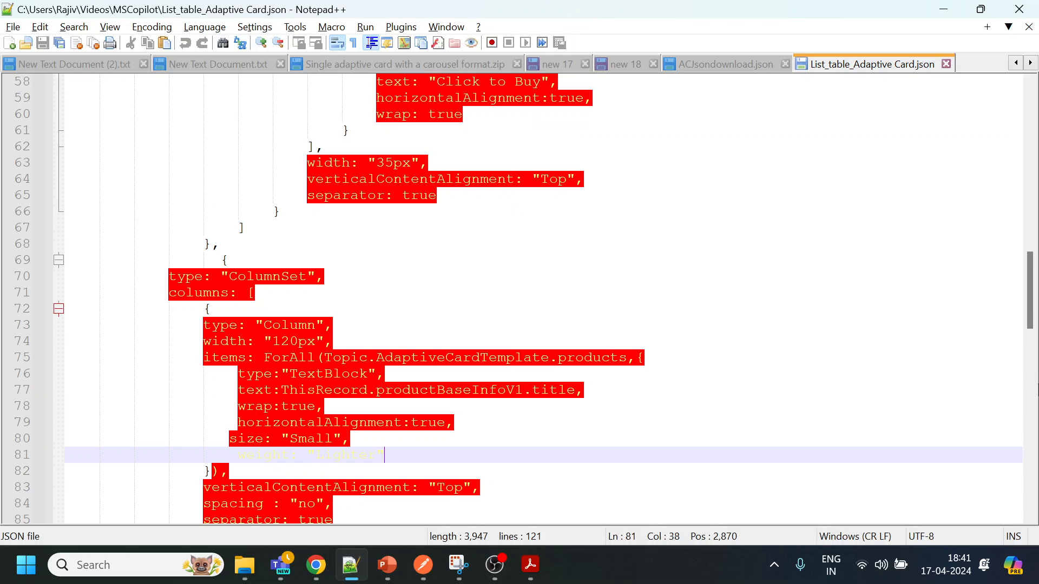
drag(1031, 315, 1034, 121)
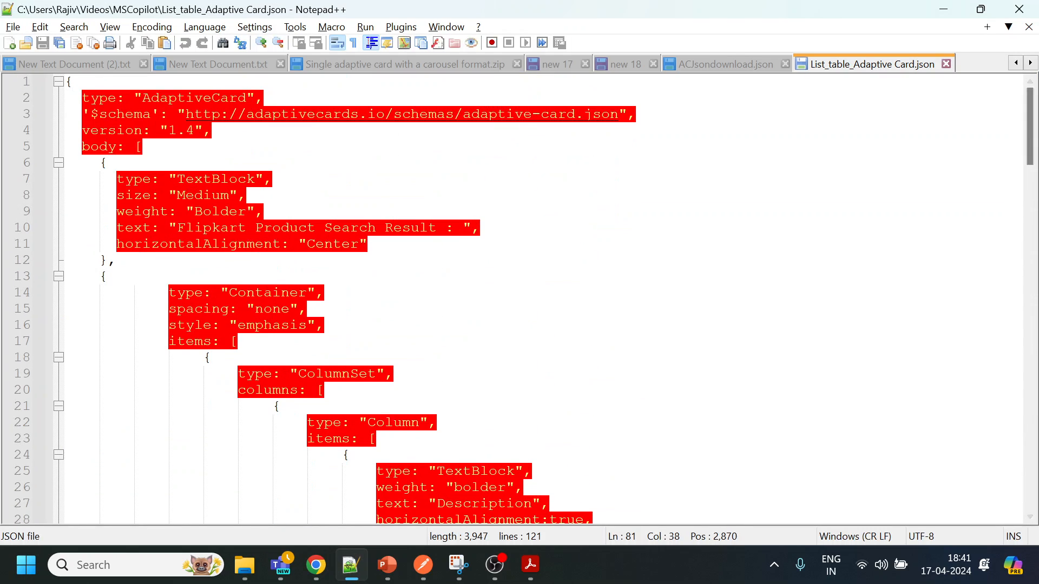
click(480, 227)
scroll(481, 228, down, 17)
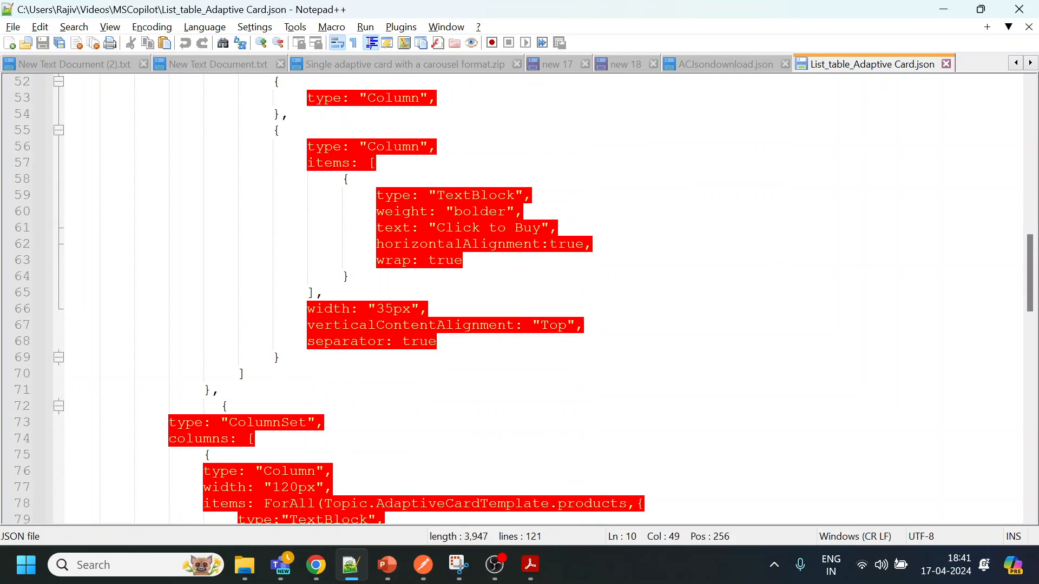
scroll(520, 297, down, 1)
double_click(437, 410)
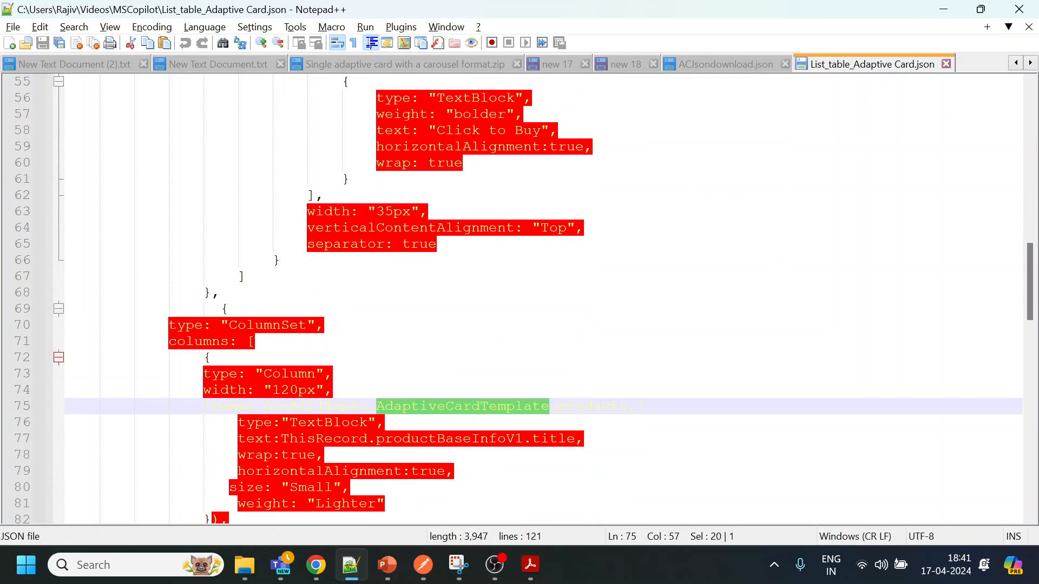
Step: Switch back to Copilot Studio and rename the response variable to AdaptiveCardTemplate, keeping its topic scope
key(alt+Tab)
click(919, 269)
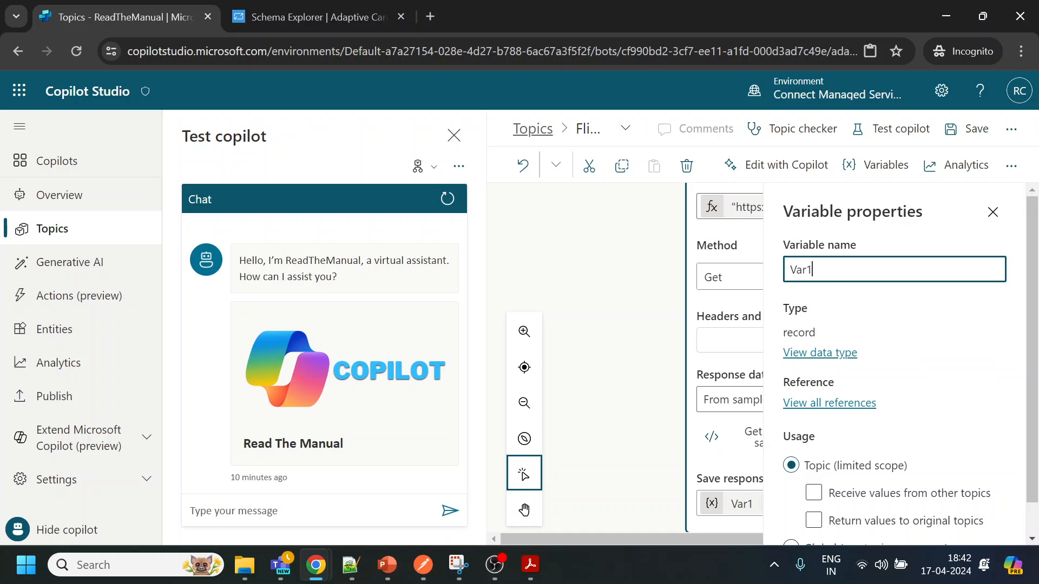
key(ctrl+a)
key(ctrl+v)
scroll(1035, 371, down, 1)
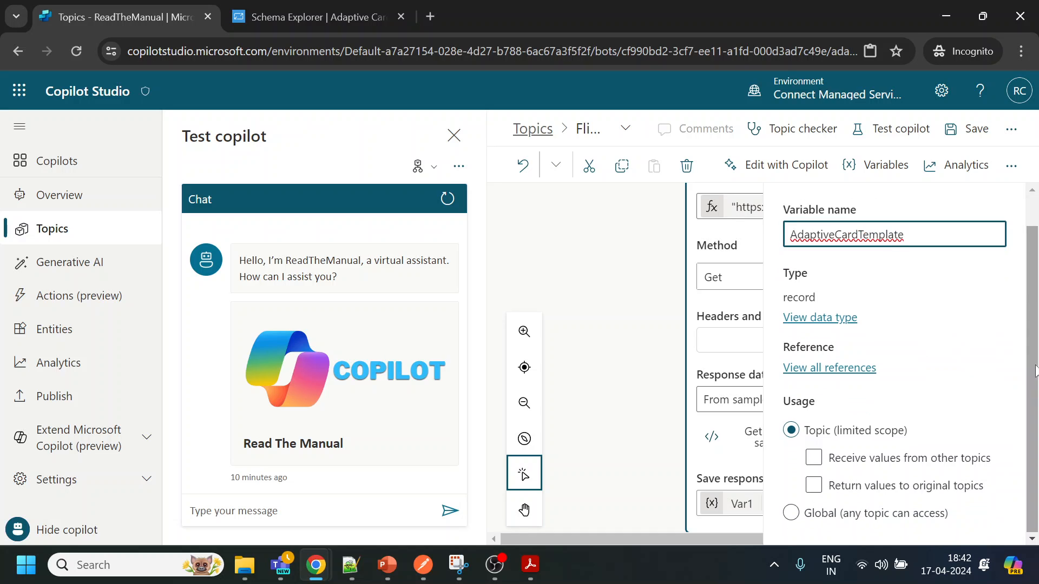
scroll(1032, 284, up, 1)
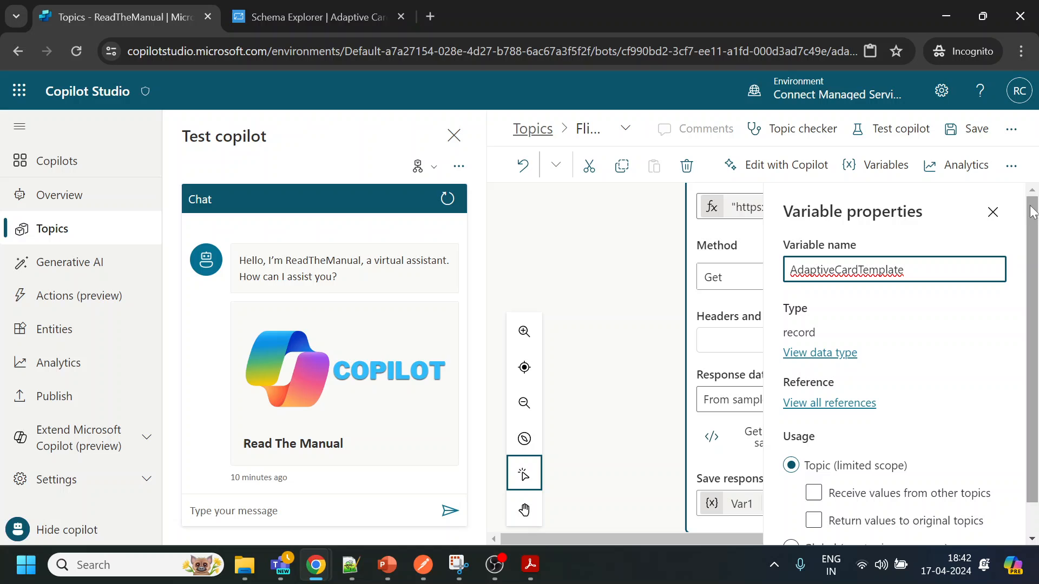
Step: Close the variable properties and add a message node below the HTTP request node
click(993, 212)
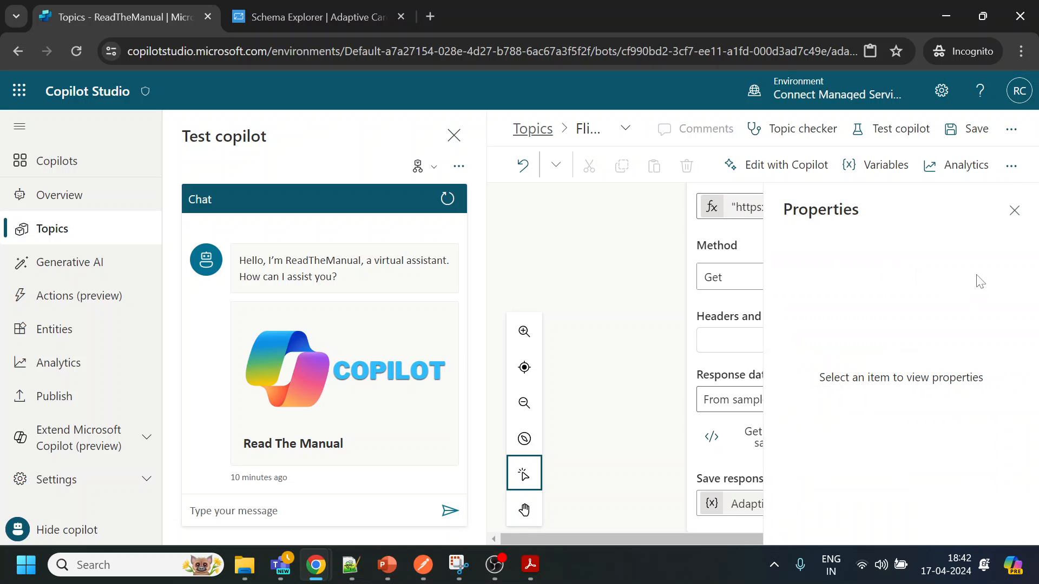
click(1015, 211)
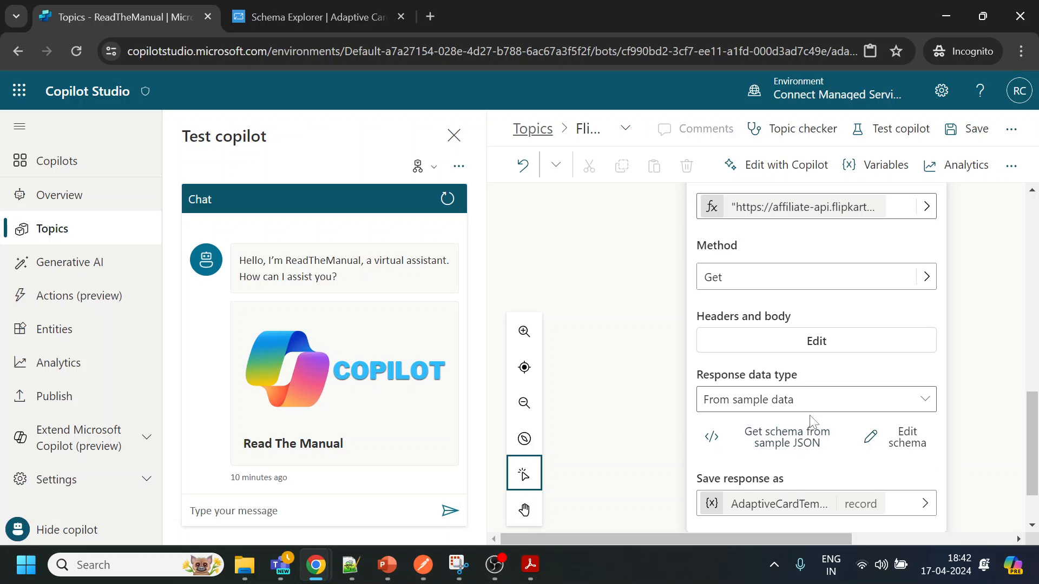
scroll(810, 417, up, 5)
scroll(813, 422, down, 6)
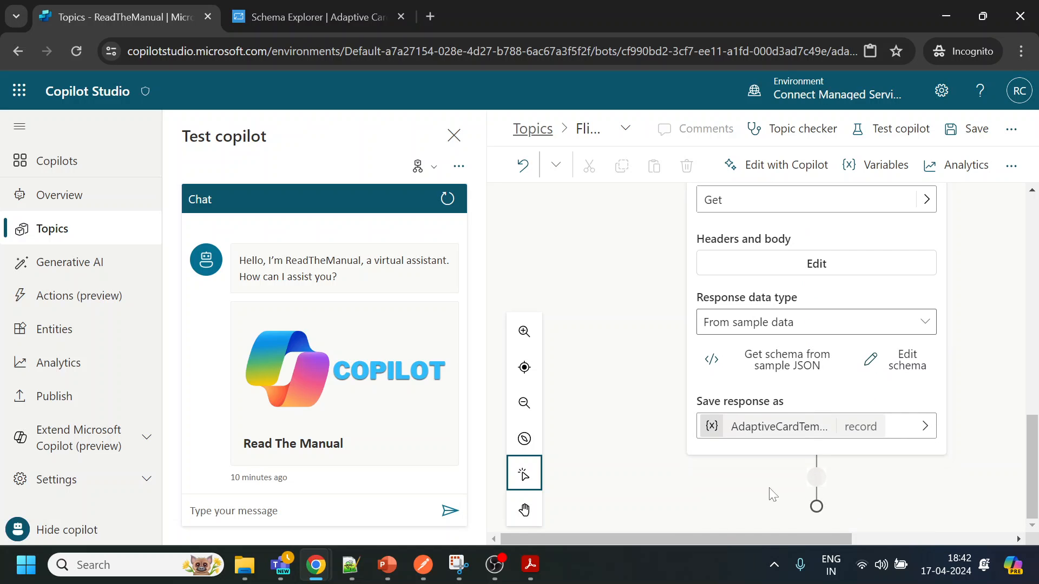
mouse_move(851, 491)
click(824, 479)
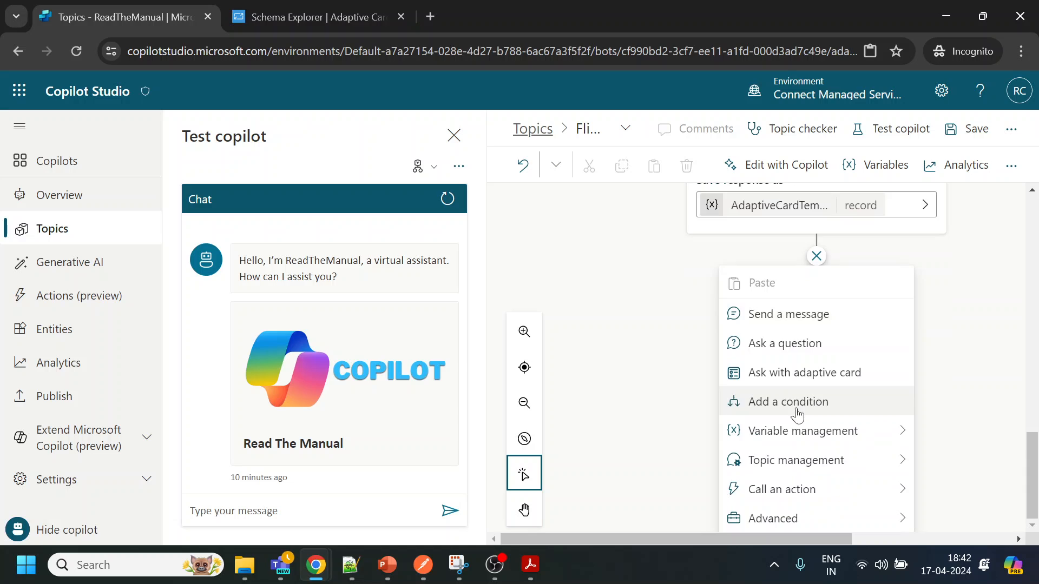
click(788, 313)
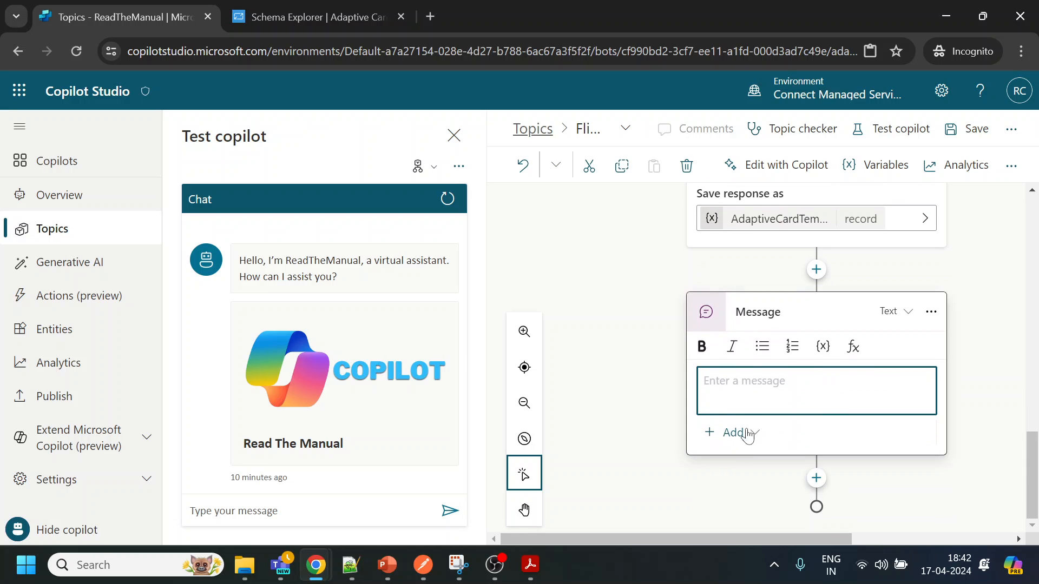
Step: Attach an adaptive card to the new message node and set its content to formula editing
click(756, 455)
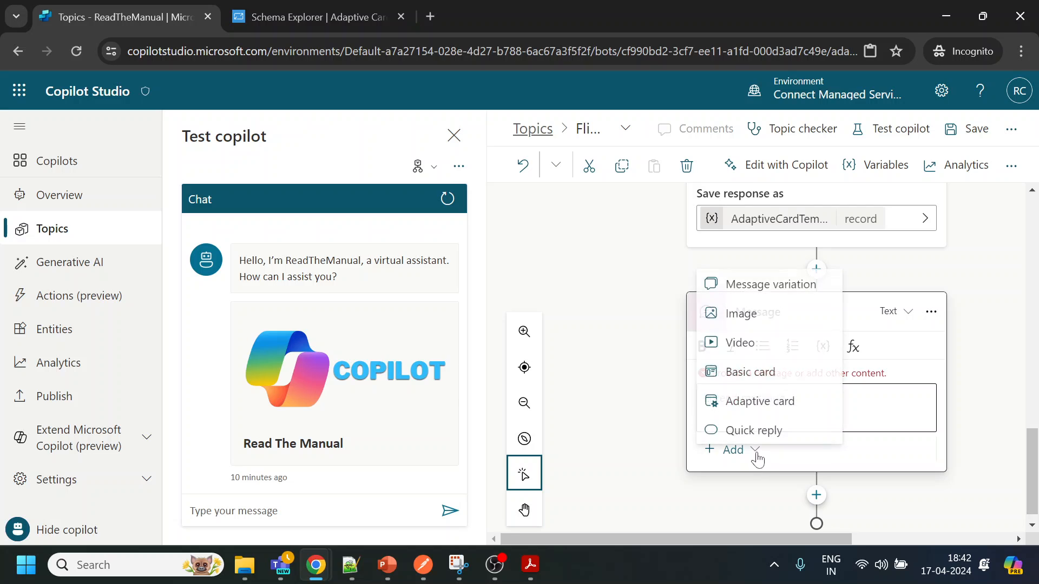
click(750, 395)
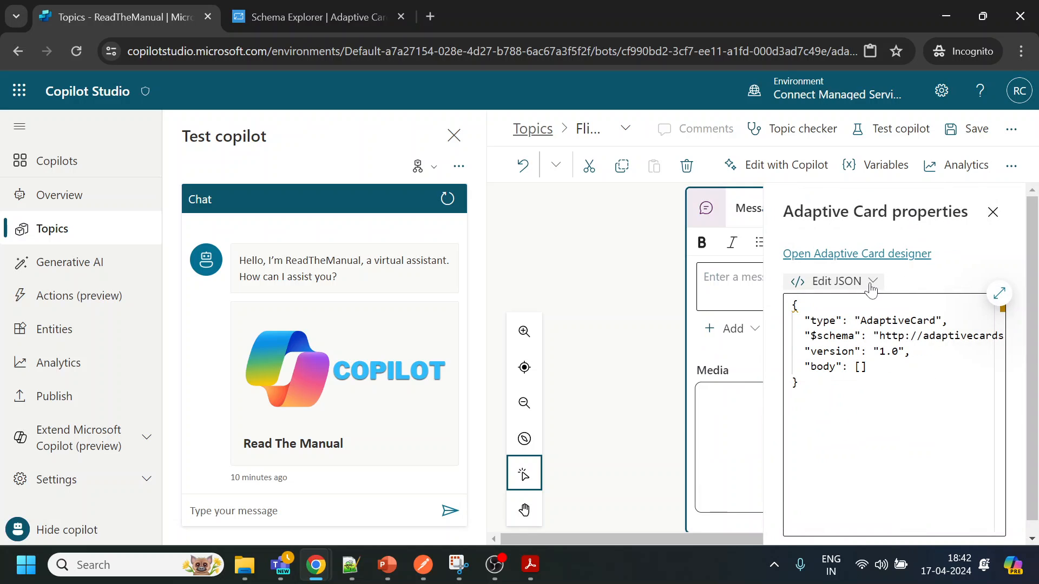
click(871, 286)
click(850, 333)
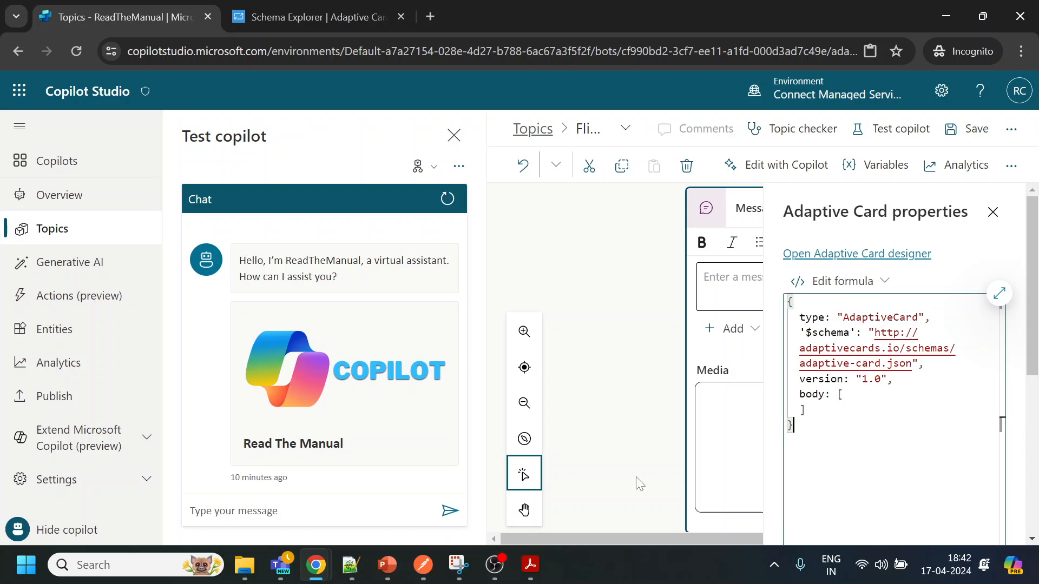
Step: Copy all of List_table_Adaptive Card.json from Notepad++ and replace the card's formula with it in Copilot Studio's expanded editor
click(351, 565)
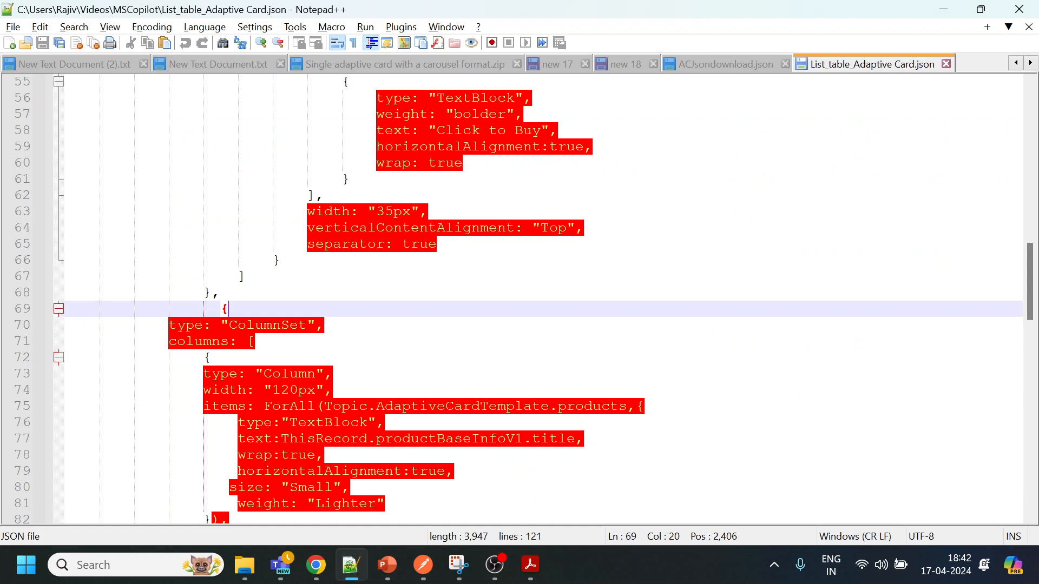
key(ctrl+a)
key(alt+Tab)
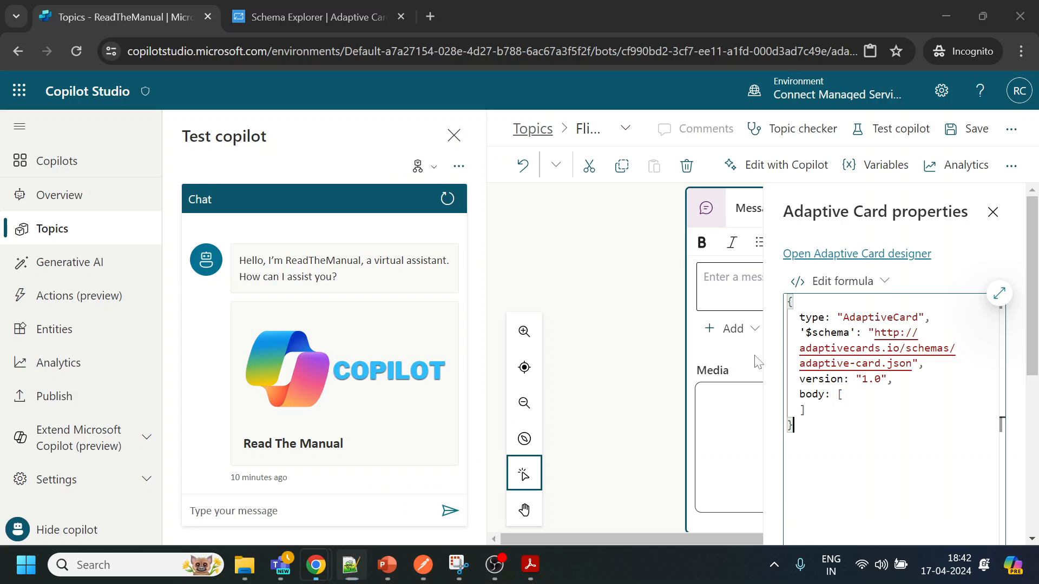
click(1000, 295)
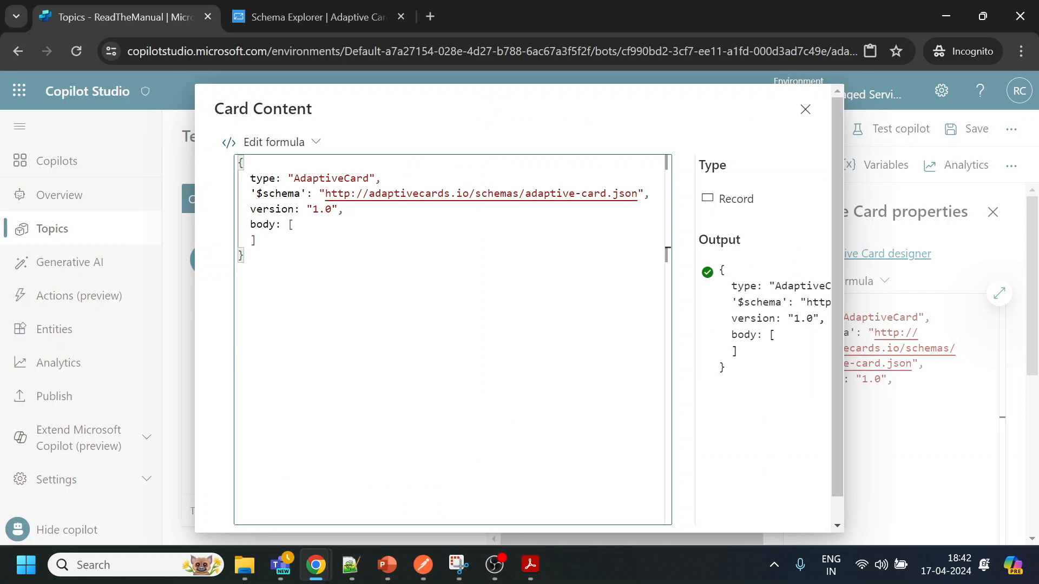
key(ctrl+a)
key(ctrl+v)
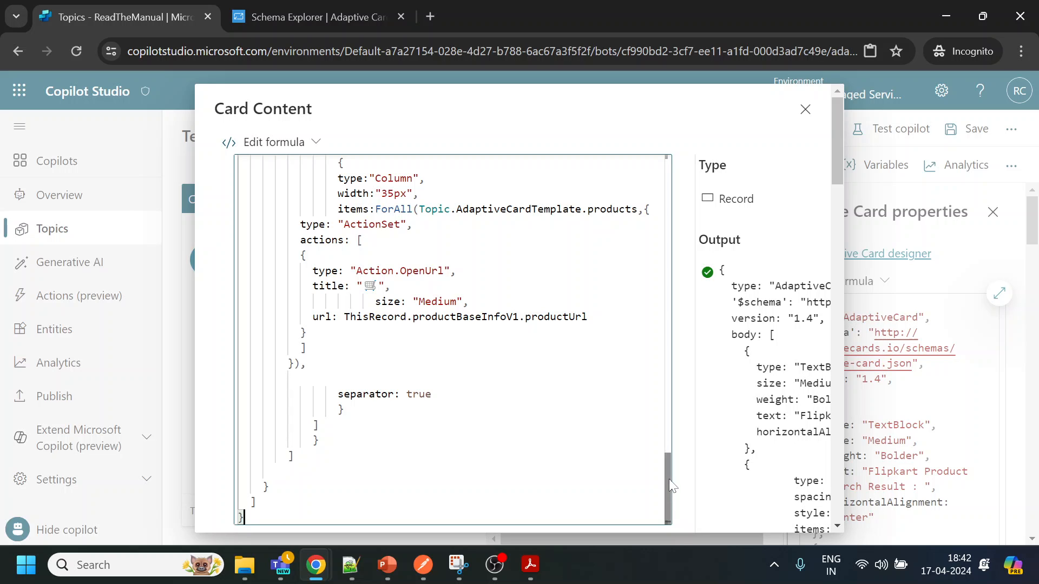
Step: Review the card formula's header columns Description, Image and Click to Buy
drag(669, 479, 683, 233)
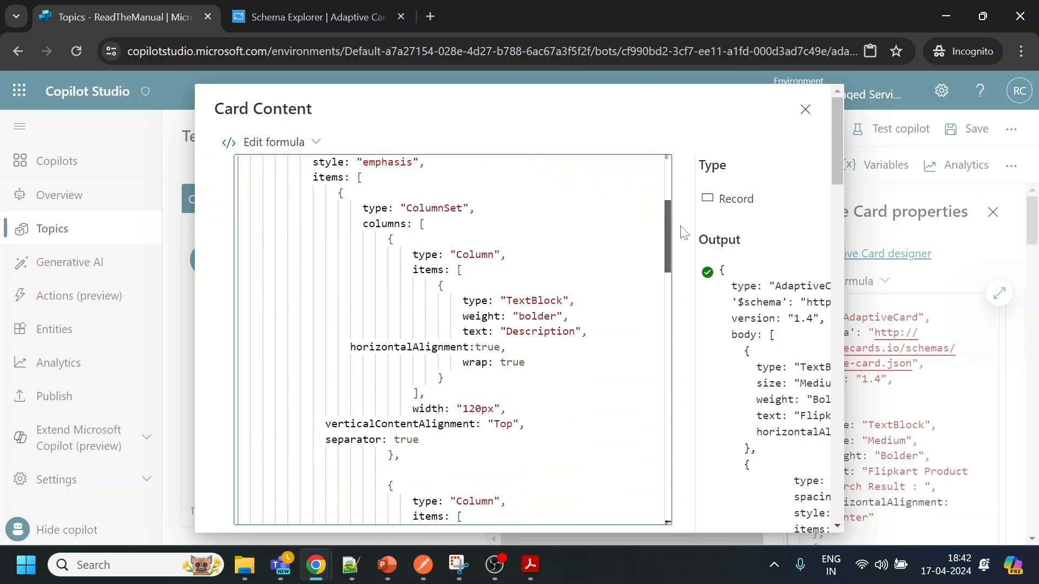
scroll(453, 340, down, 1)
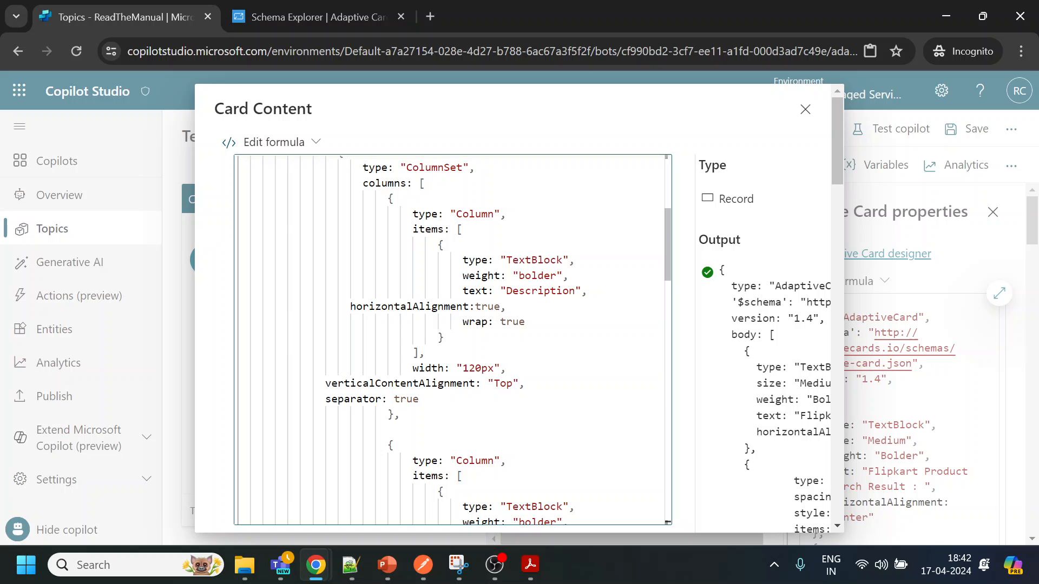
double_click(541, 291)
scroll(541, 291, down, 3)
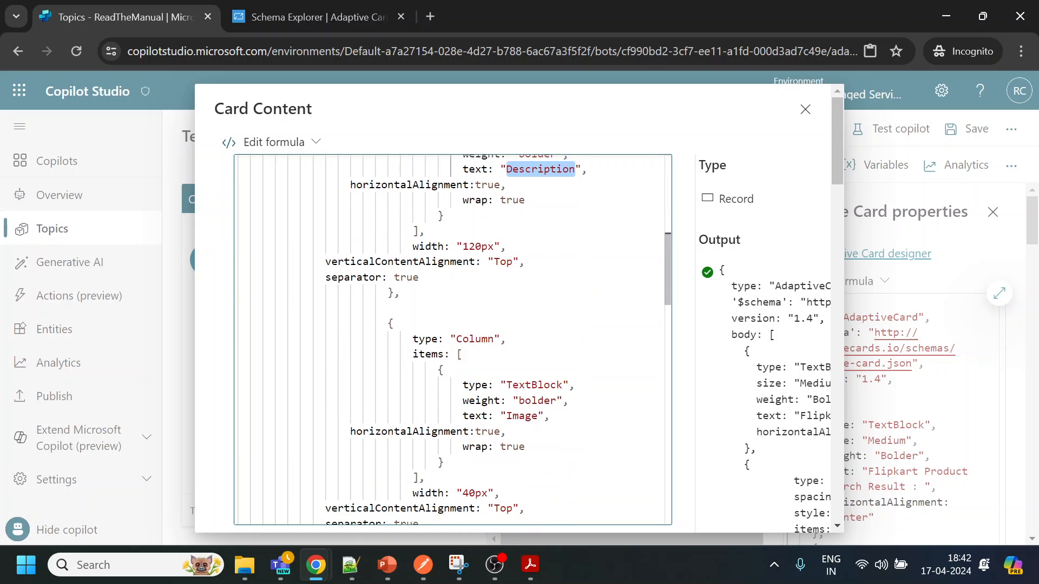
double_click(522, 415)
scroll(522, 415, down, 7)
double_click(522, 363)
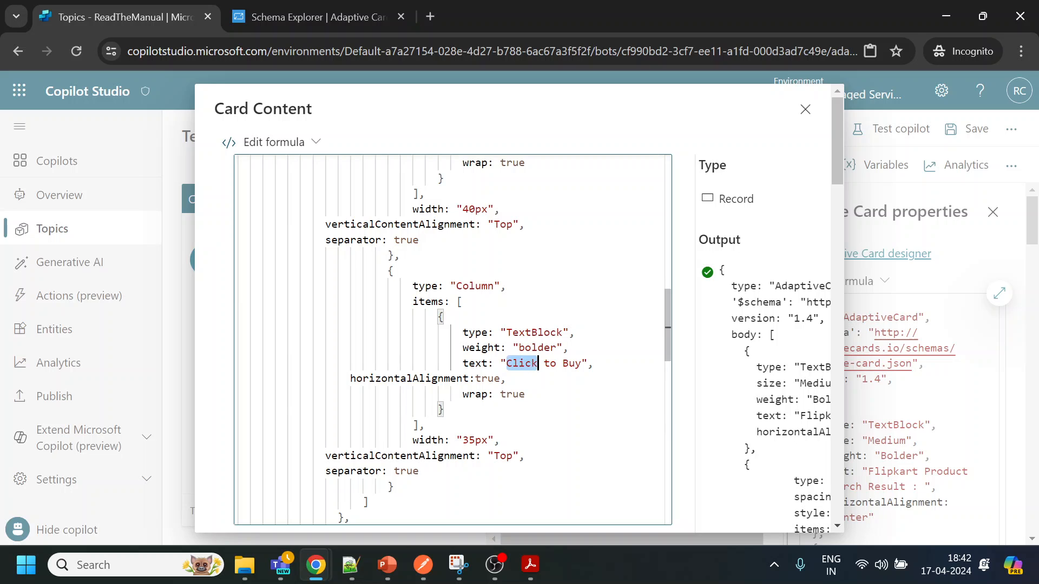
scroll(538, 363, down, 6)
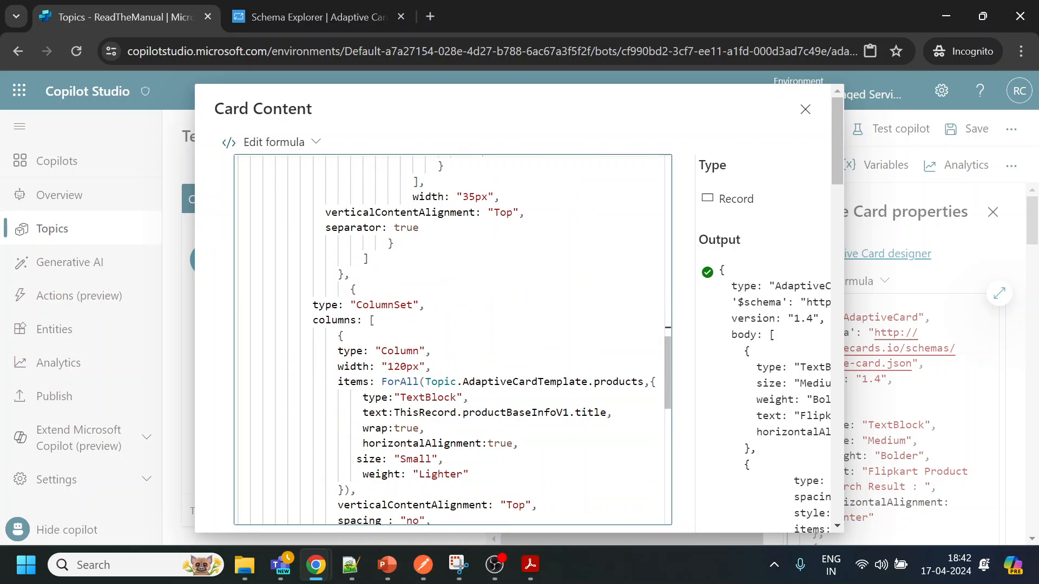
Step: Examine the ForAll expression over Topic.AdaptiveCardTemplate.products that fills the title column
drag(382, 382, 418, 381)
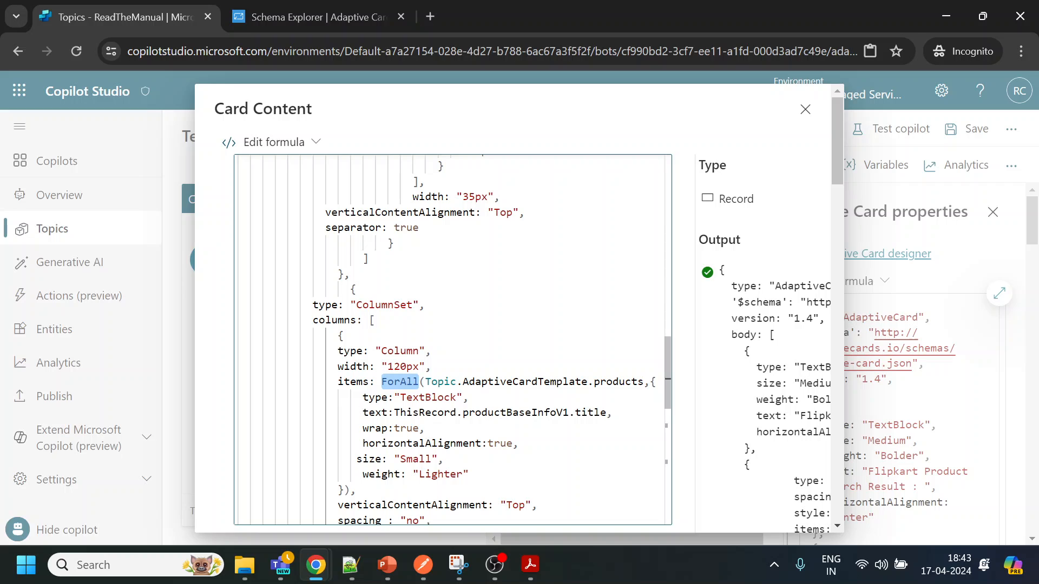
drag(506, 412, 607, 413)
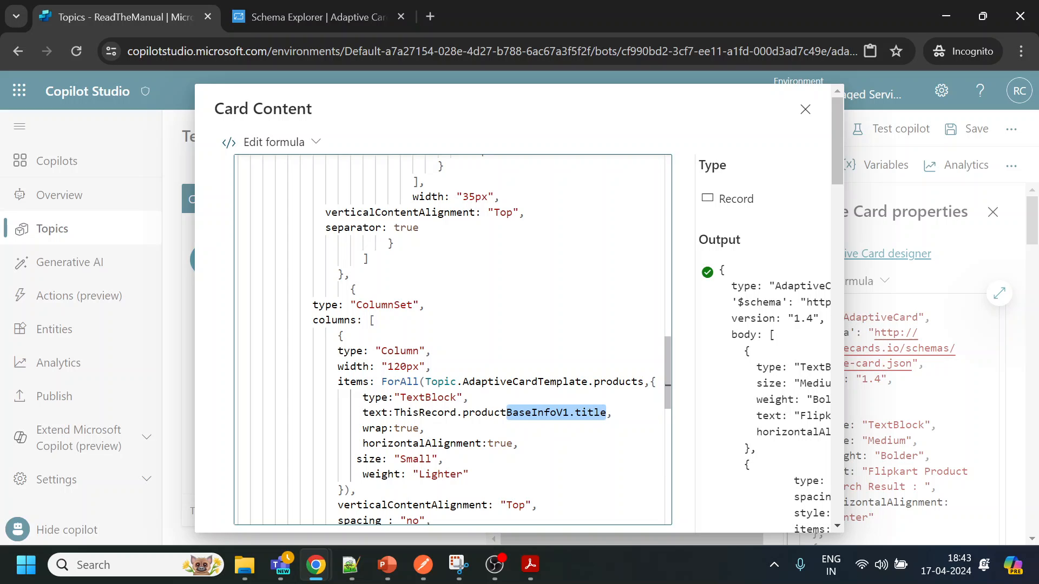
scroll(453, 340, down, 3)
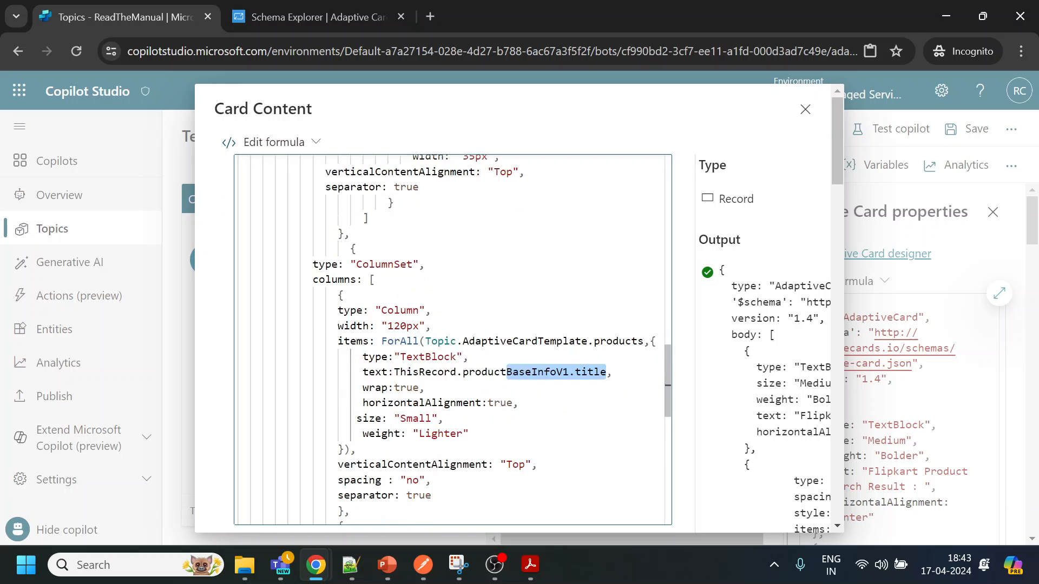
drag(381, 300, 356, 409)
Step: Examine the ForAll expressions for the imageUrls and productUrl columns, and close the card editor and the card's properties
scroll(453, 340, down, 3)
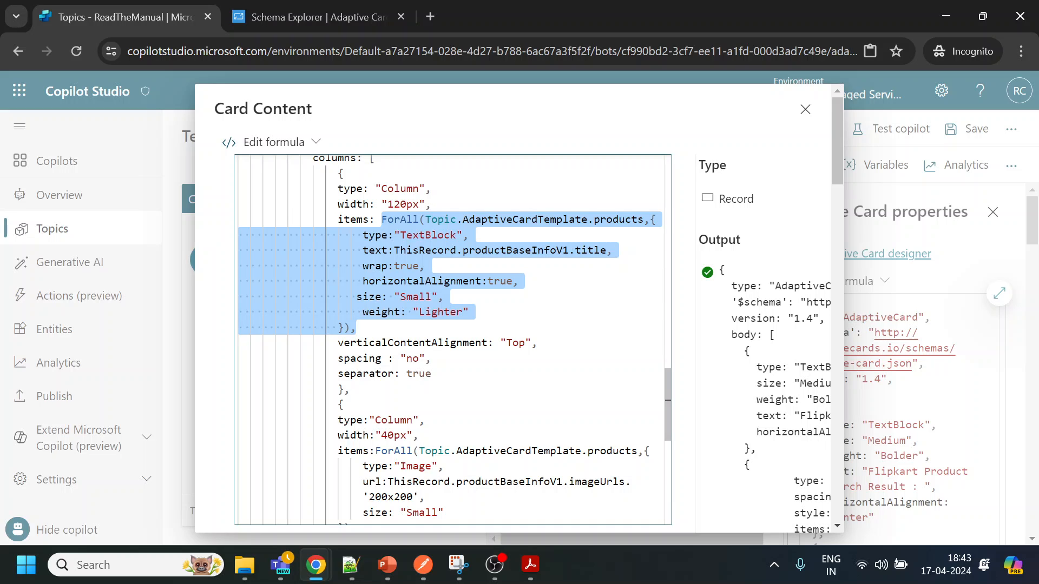
scroll(452, 340, down, 4)
click(462, 329)
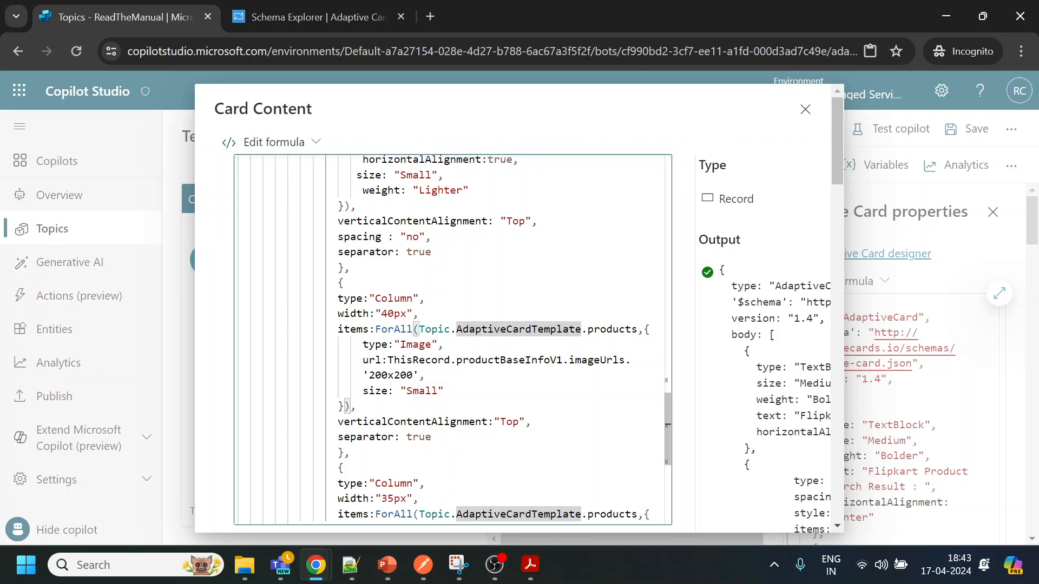
drag(375, 329, 443, 390)
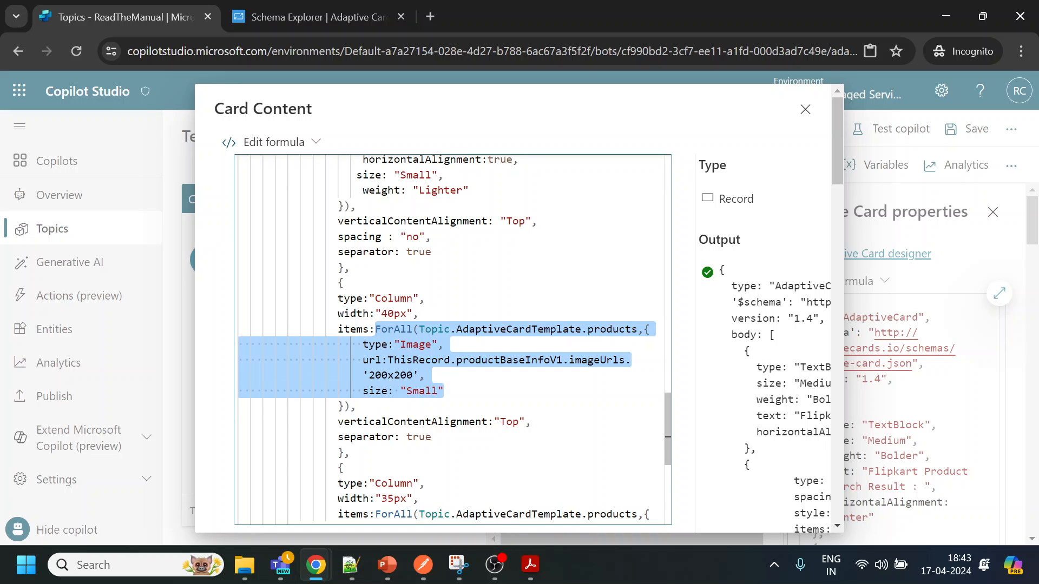
double_click(622, 359)
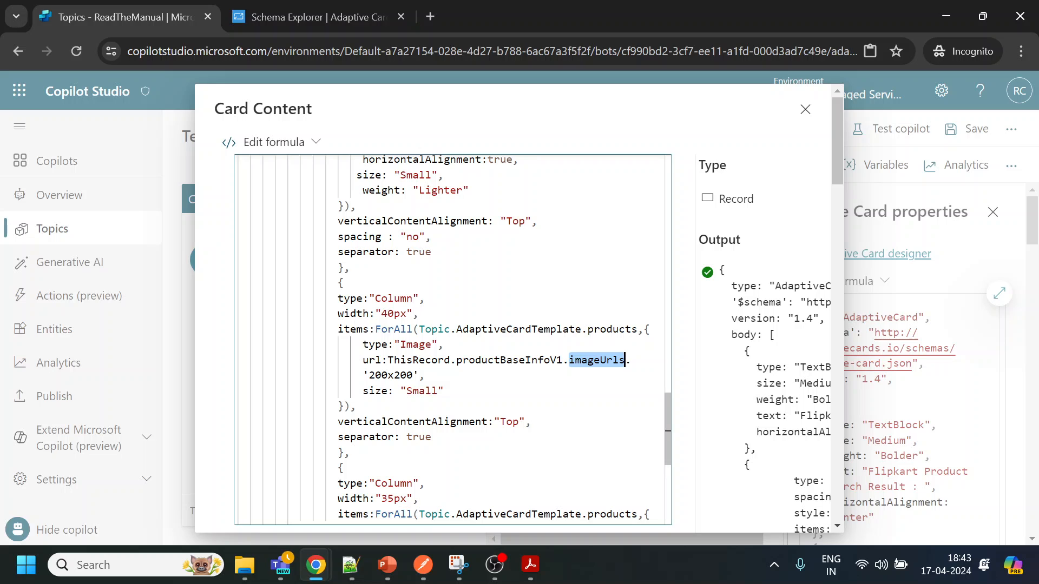
scroll(452, 340, down, 3)
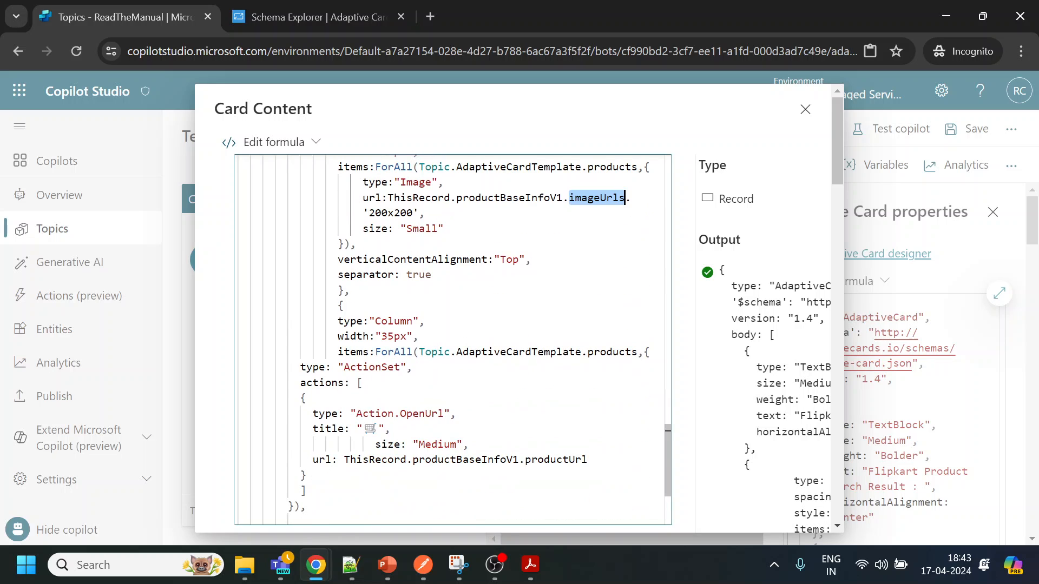
scroll(452, 340, down, 1)
double_click(574, 419)
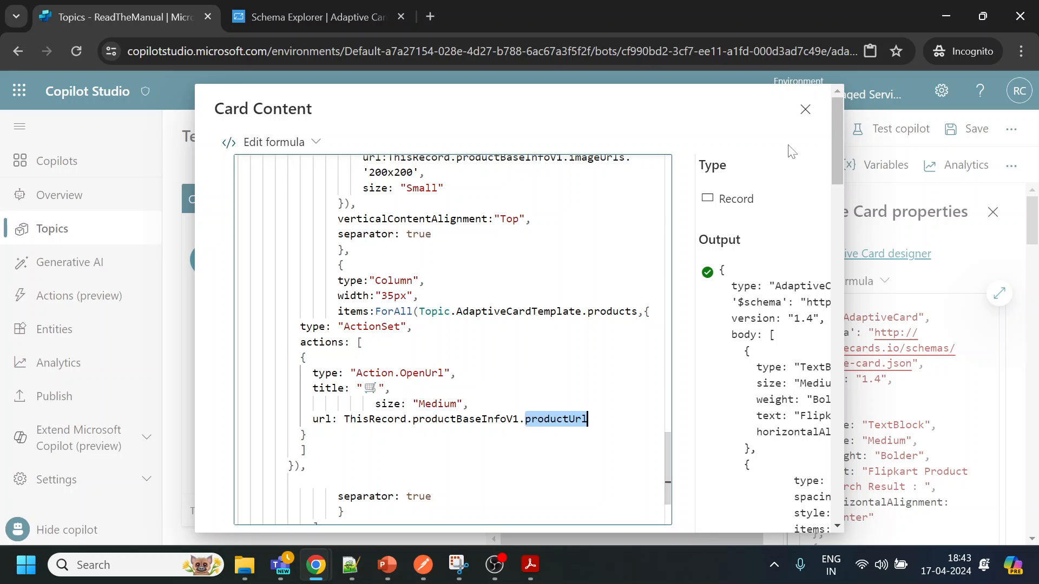
click(805, 109)
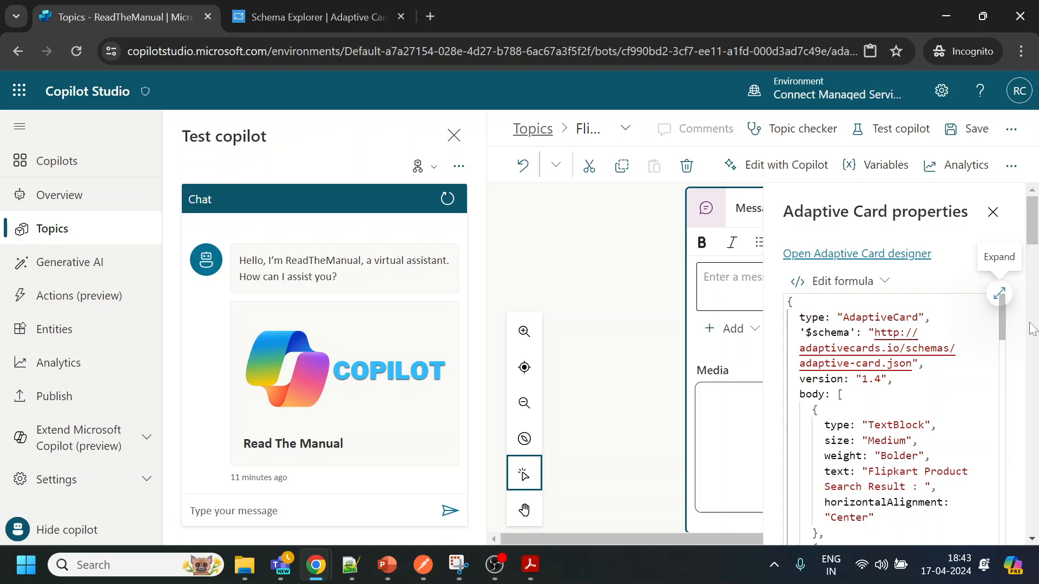
mouse_move(1032, 217)
mouse_down()
mouse_move(1037, 264)
mouse_move(1034, 219)
mouse_up()
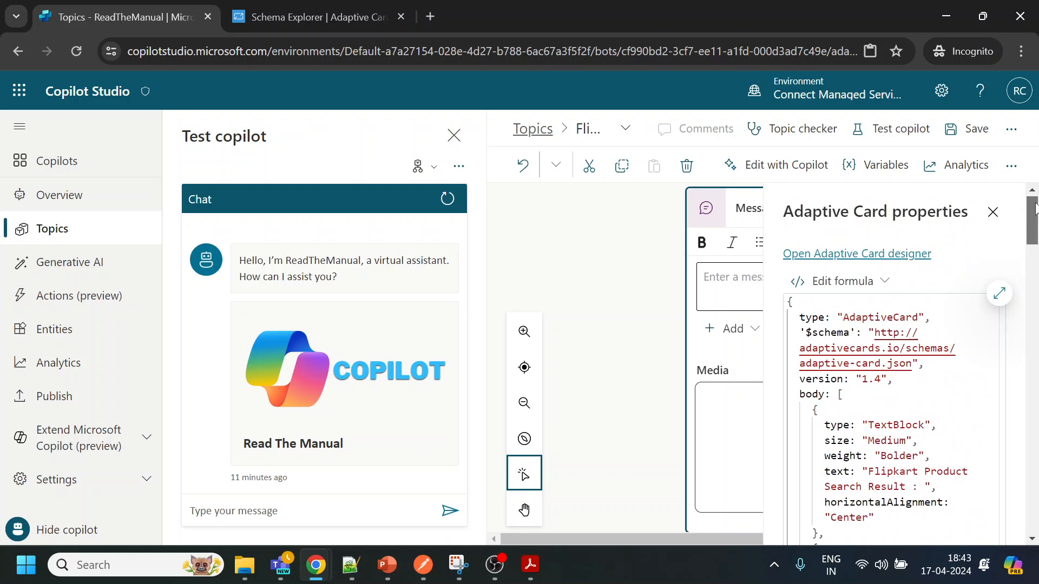
click(993, 214)
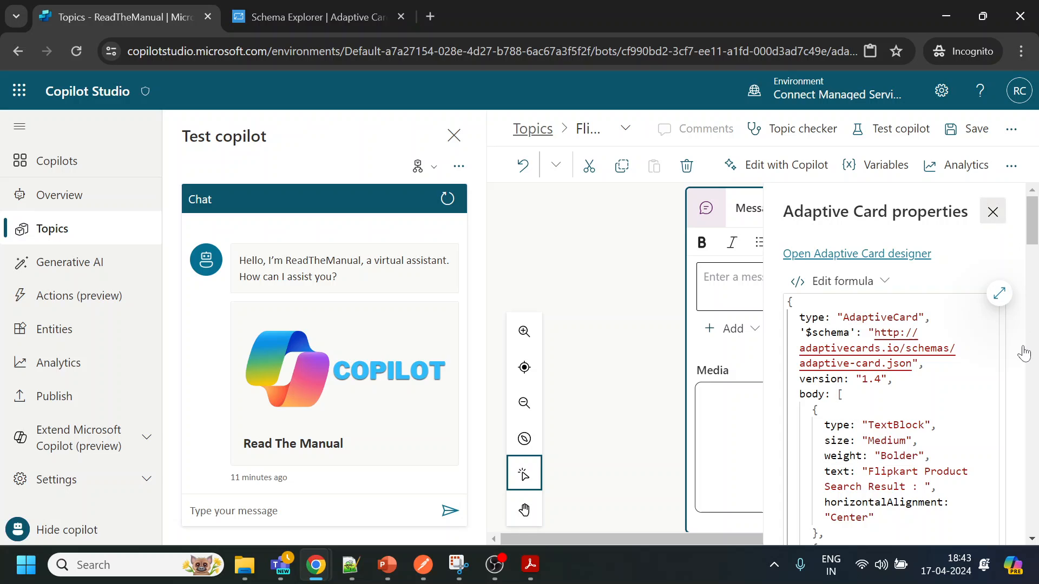
Step: Add a redirect to the AnythingElse topic after the adaptive card message and save the topic
scroll(1034, 446, down, 2)
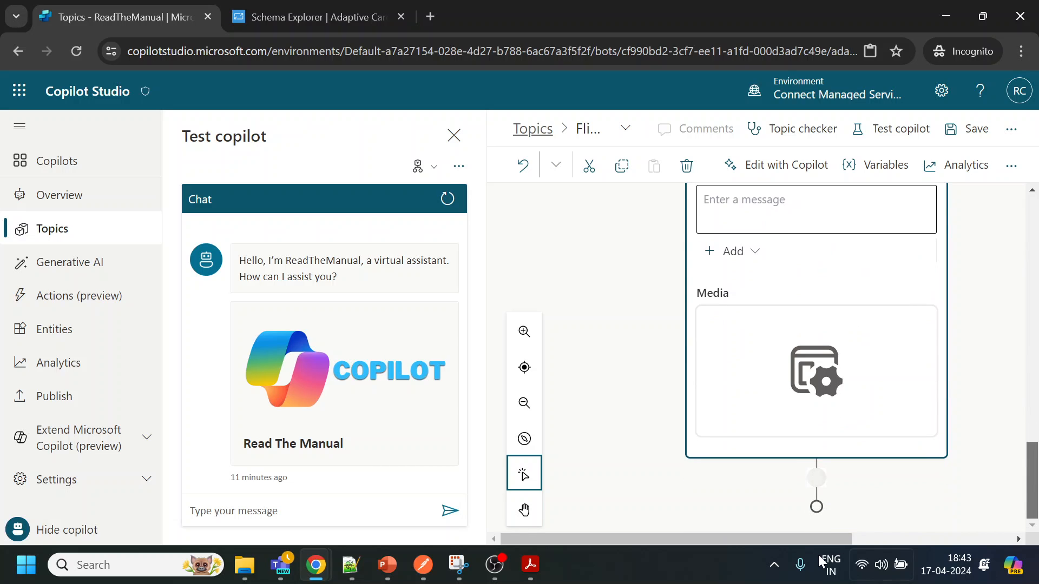
click(817, 477)
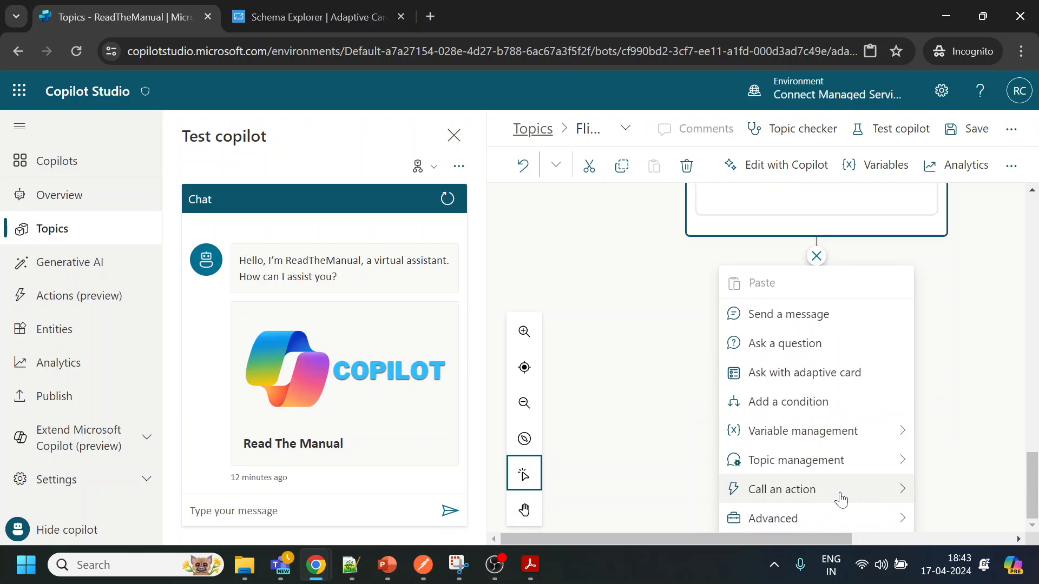
mouse_move(857, 452)
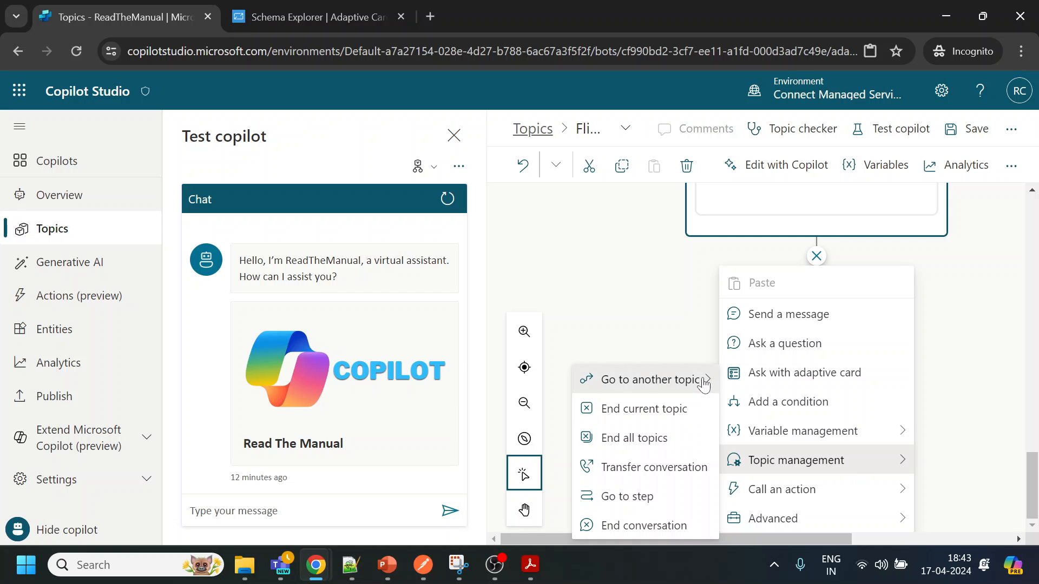
mouse_move(703, 385)
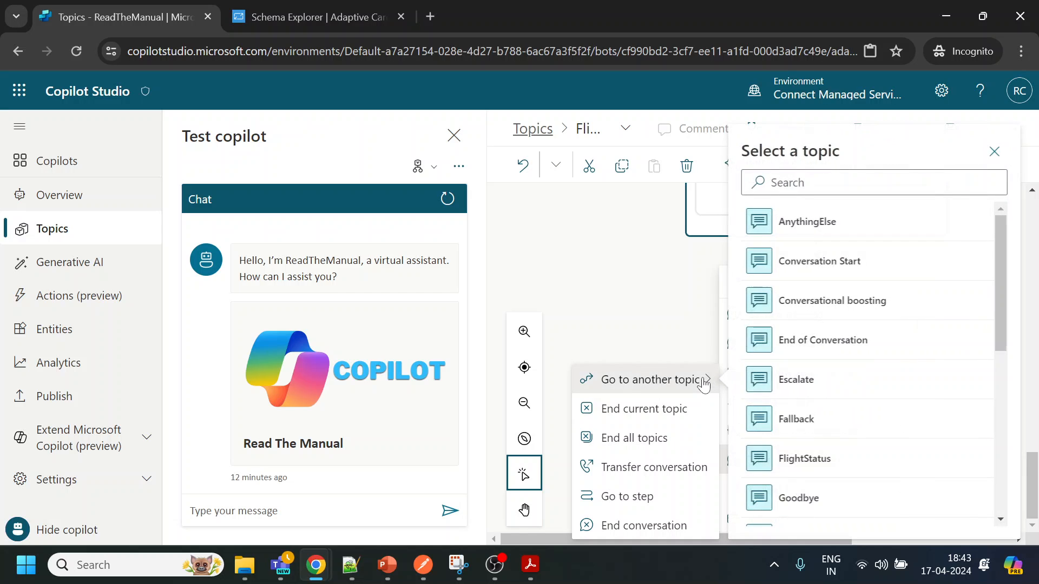
click(832, 223)
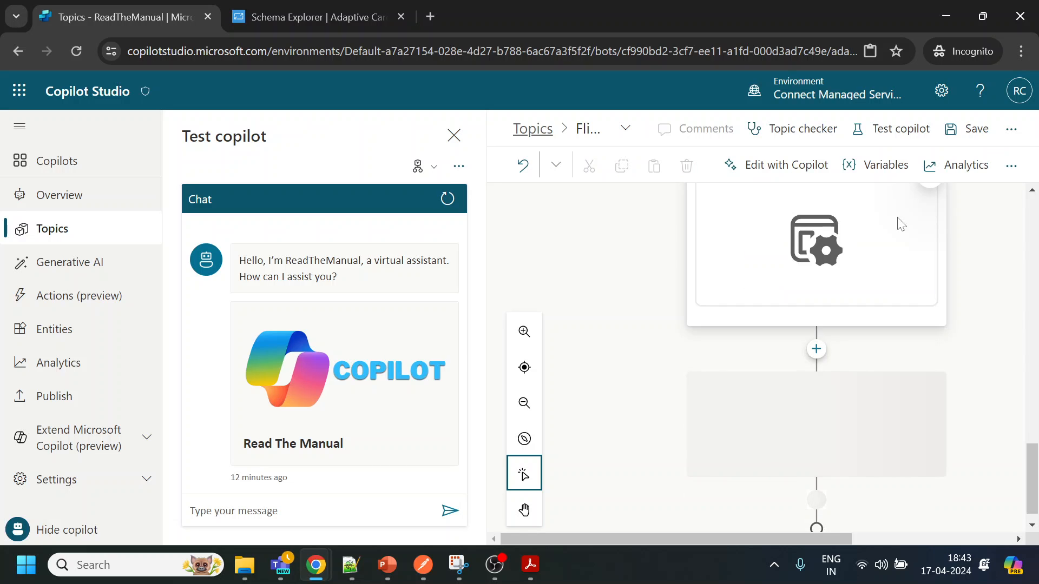
click(975, 135)
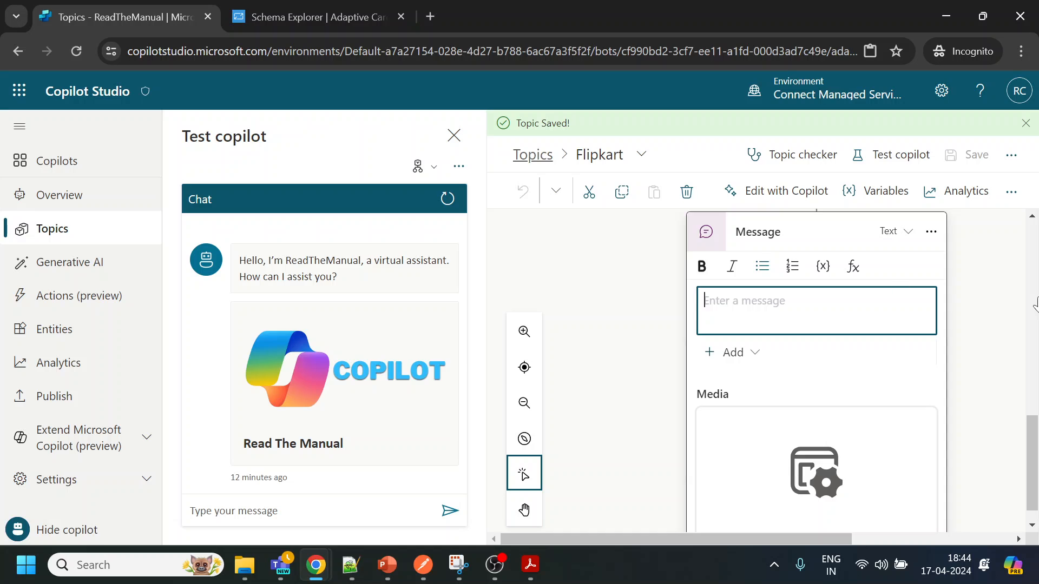
Step: Review the Flipkart topic's flow from the trigger phrases and item question through the HTTP request to the adaptive card message
drag(1034, 437, 1036, 302)
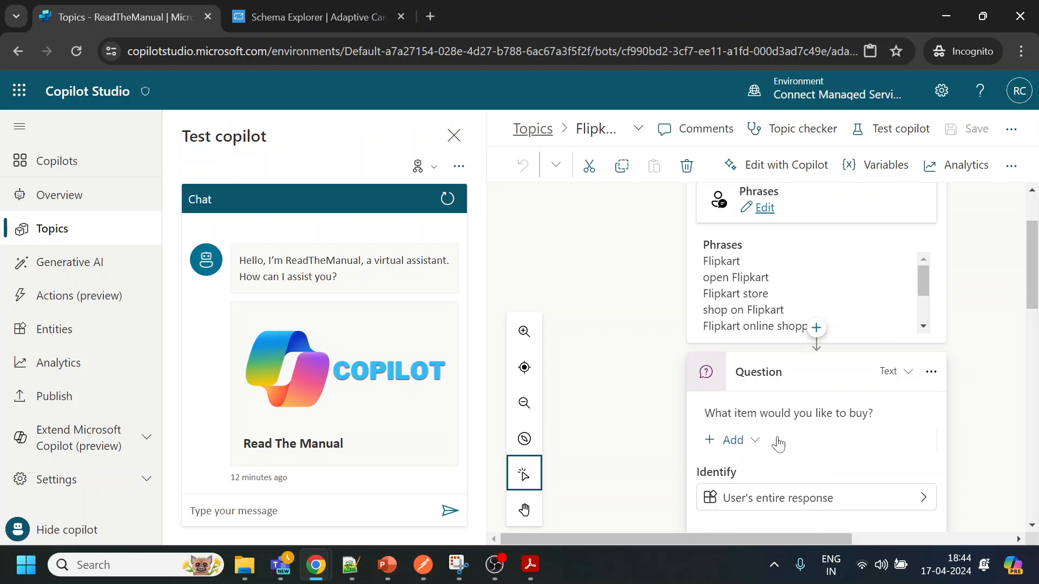
scroll(903, 464, down, 5)
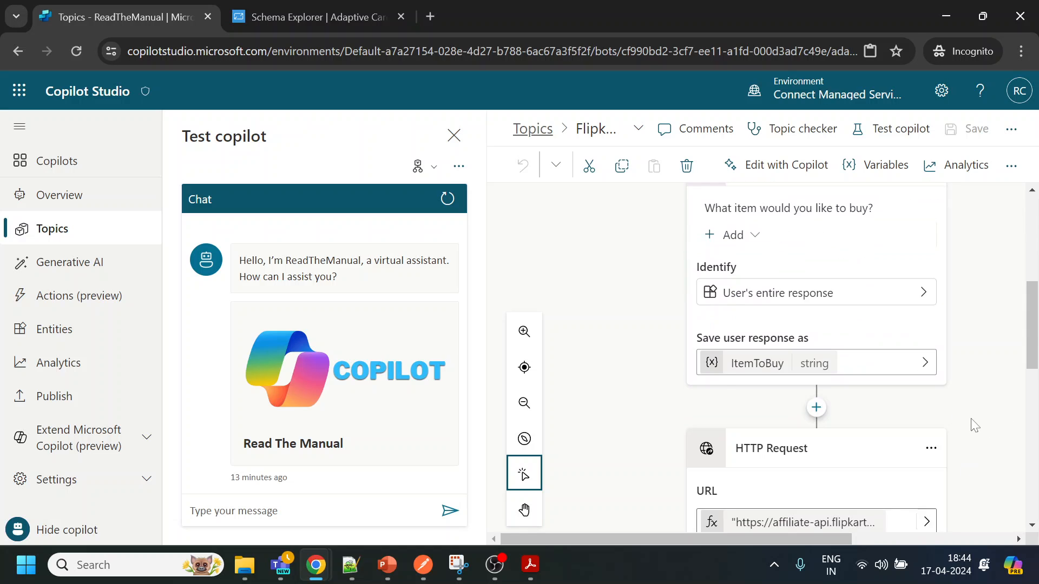
click(790, 167)
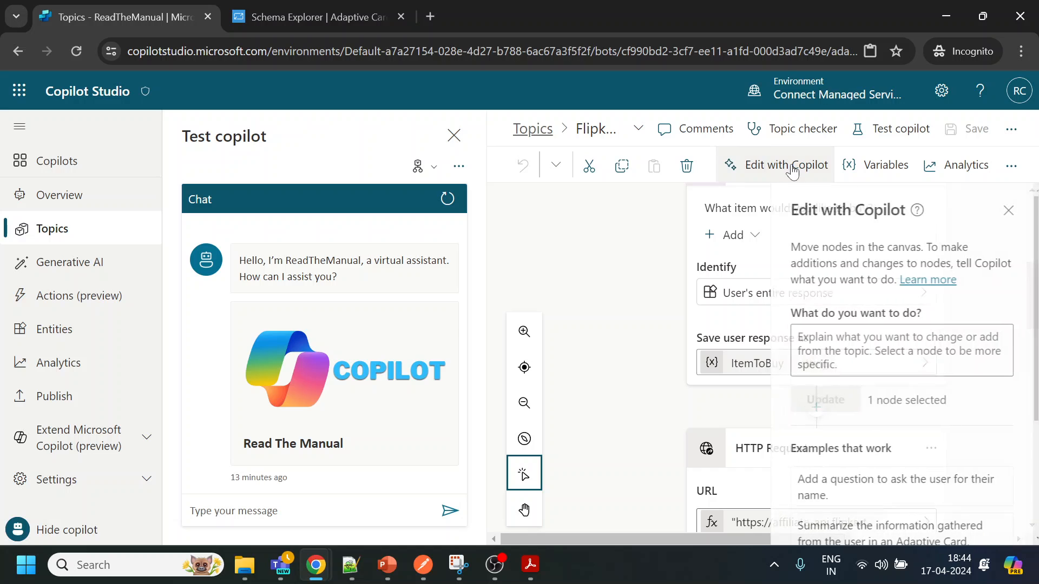
scroll(925, 430, down, 3)
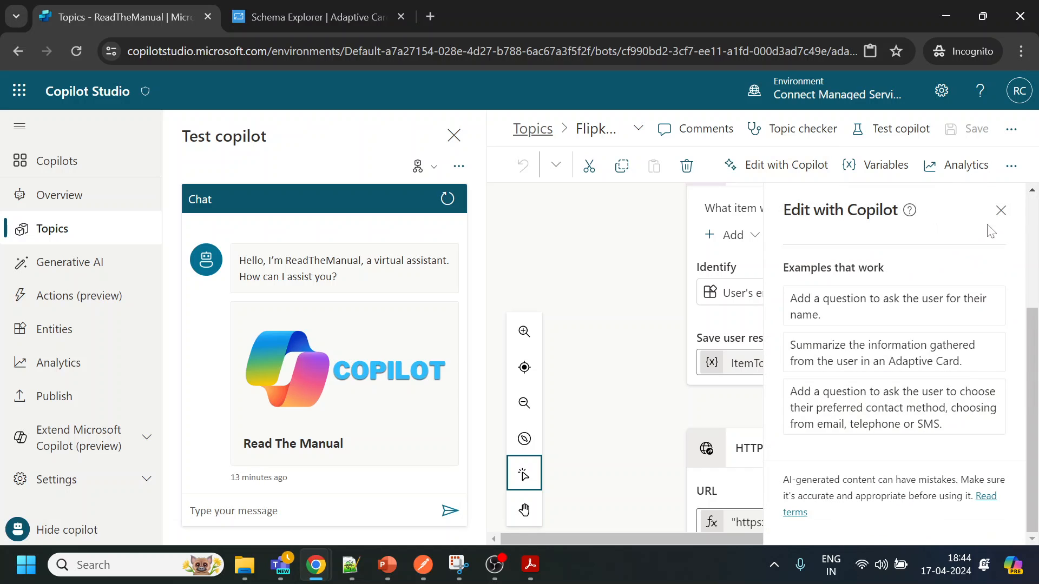
click(1000, 211)
scroll(976, 506, down, 5)
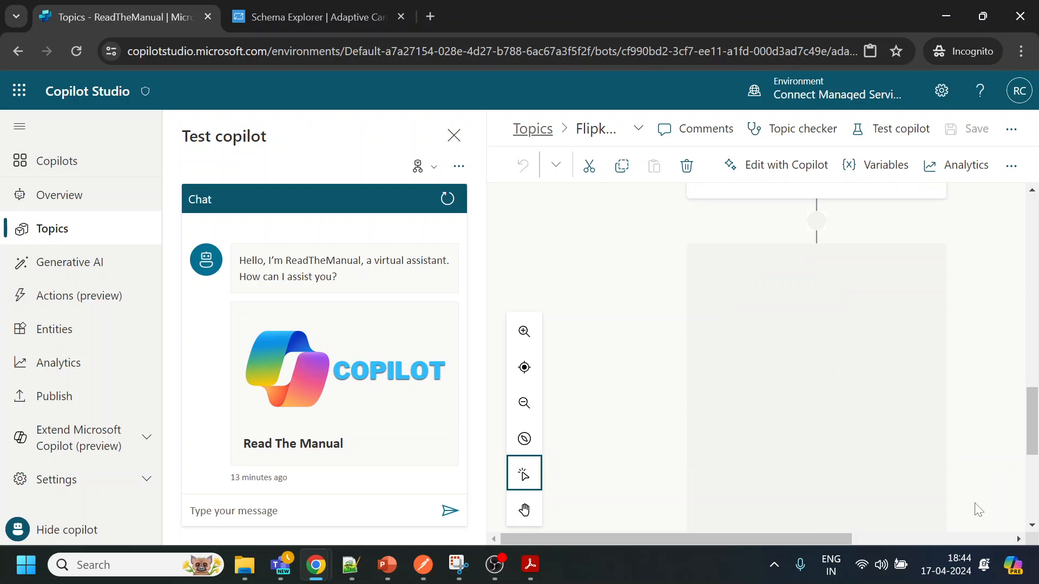
scroll(979, 510, down, 3)
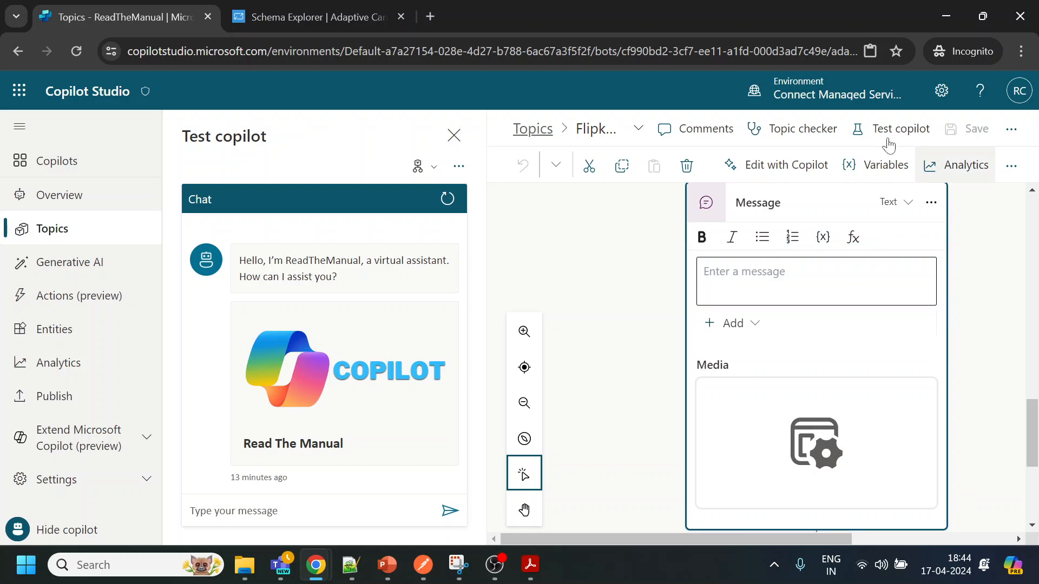
click(805, 178)
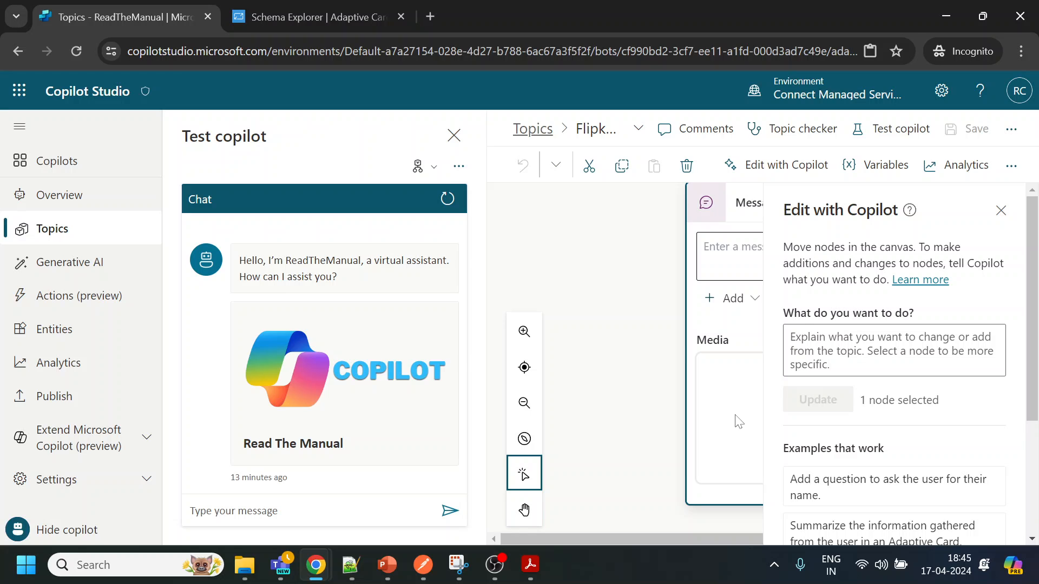
click(1000, 210)
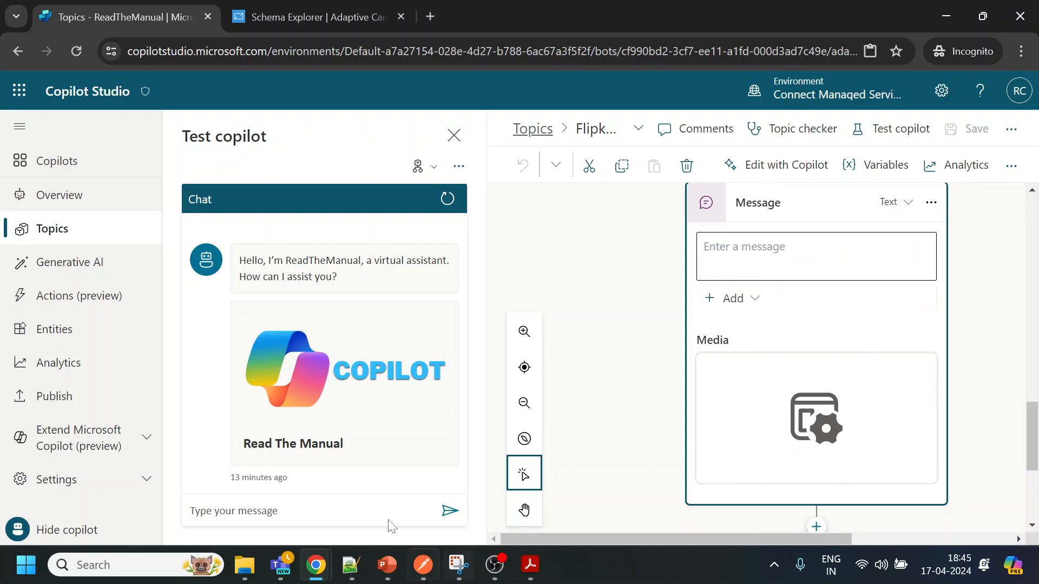
Step: Test the copilot by sending the trigger phrase "shop on flipkart" and answering the item question with "Puma shoes"
scroll(894, 301, up, 5)
scroll(894, 302, up, 3)
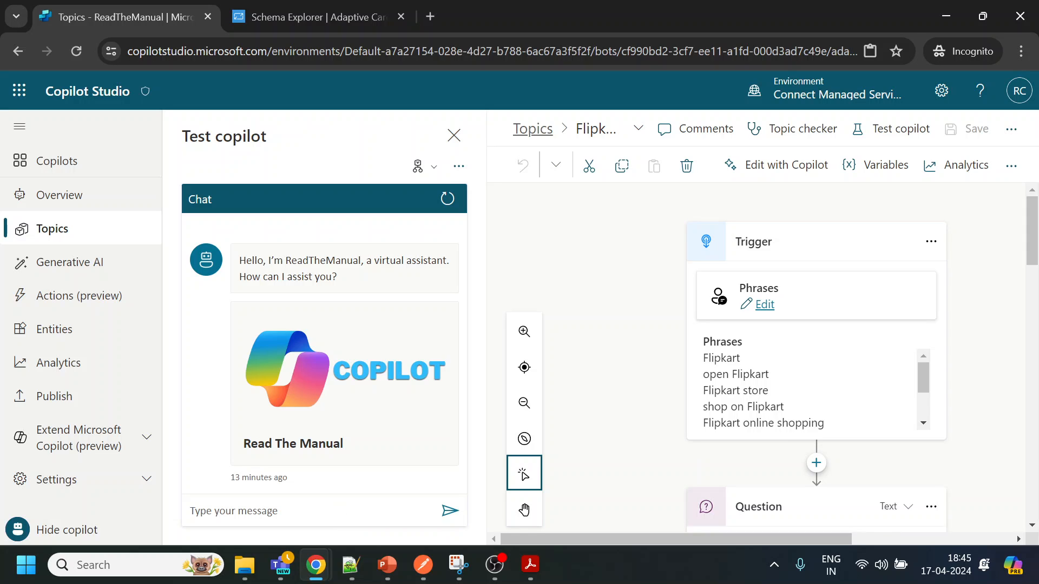
click(339, 512)
text(shop on)
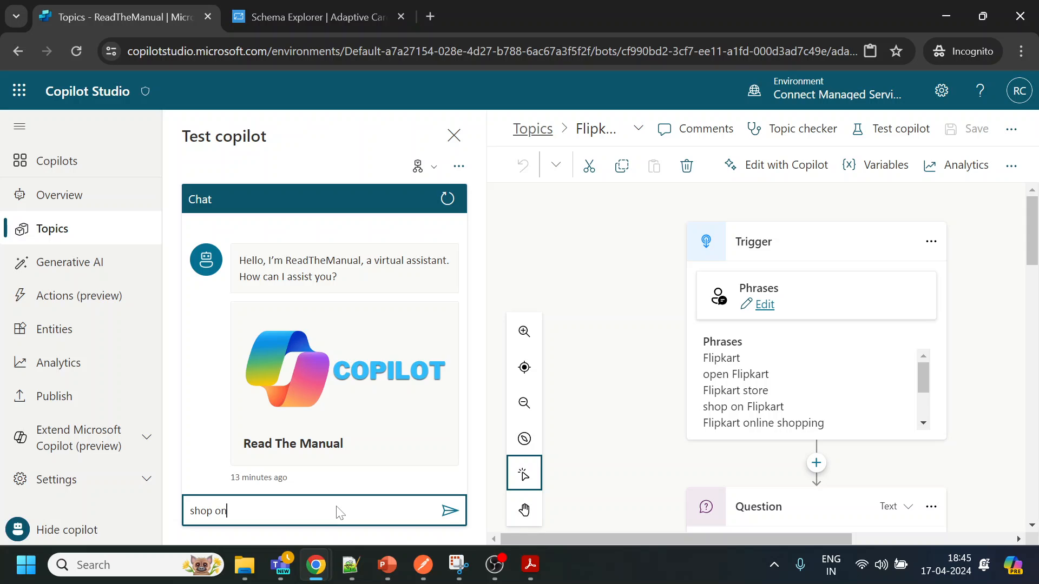
text( flipkart)
key(Return)
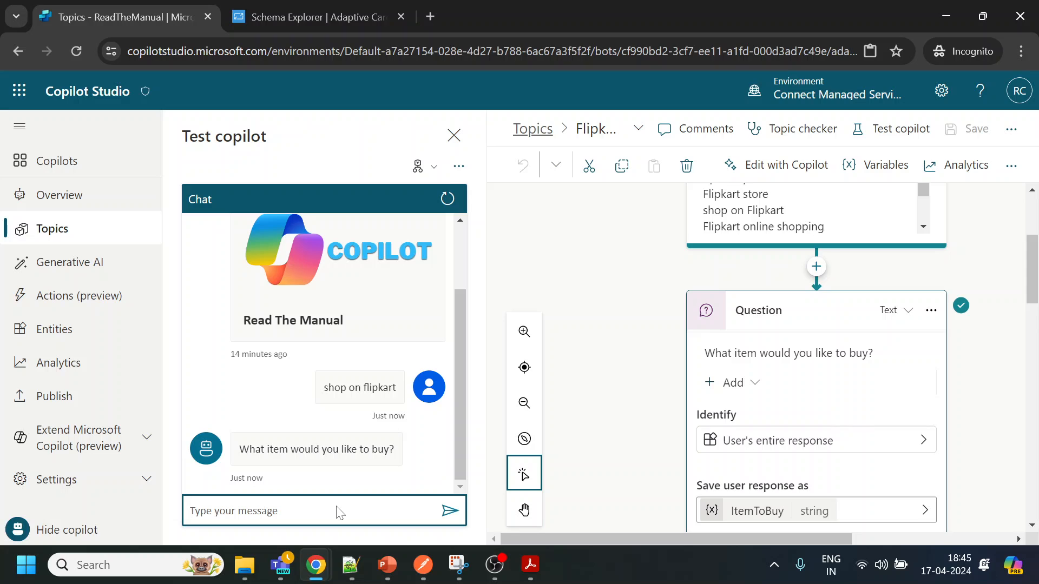
text(Puma shoes)
key(Return)
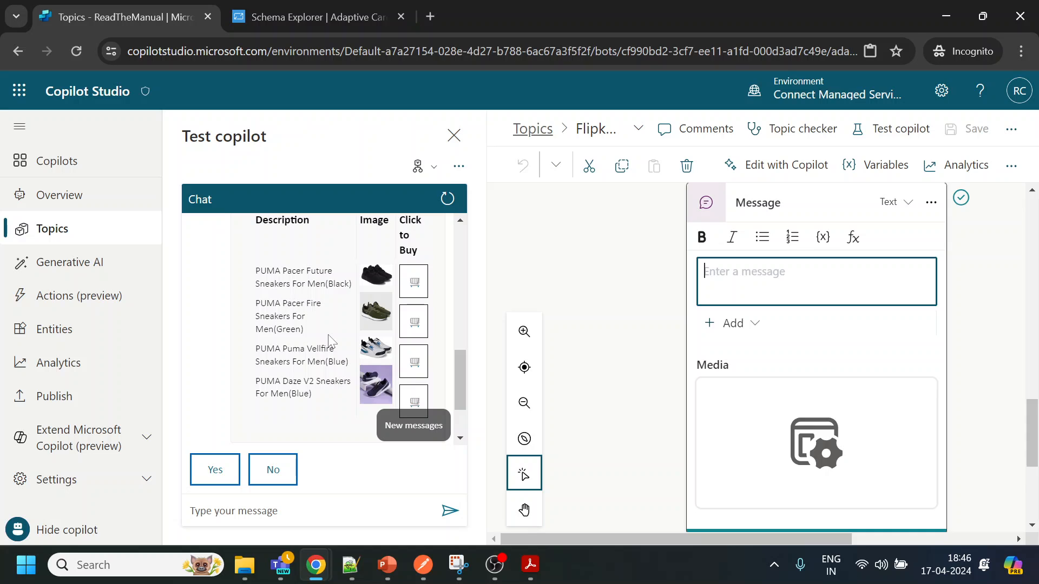
Step: Examine the Flipkart product search card's descriptions, images and buy links in the test chat
scroll(349, 314, up, 2)
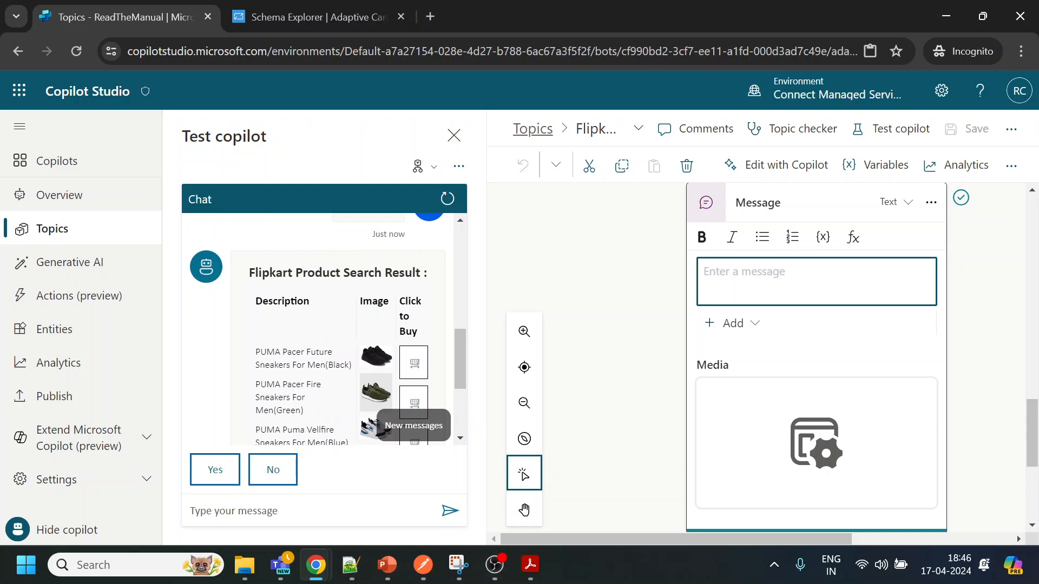
scroll(303, 362, down, 2)
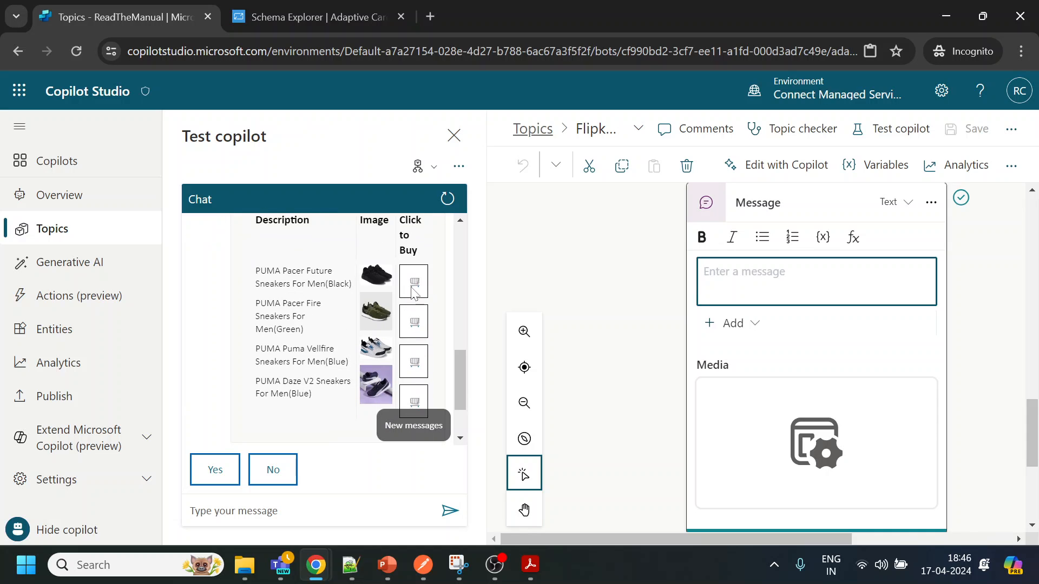
click(419, 428)
scroll(417, 346, up, 2)
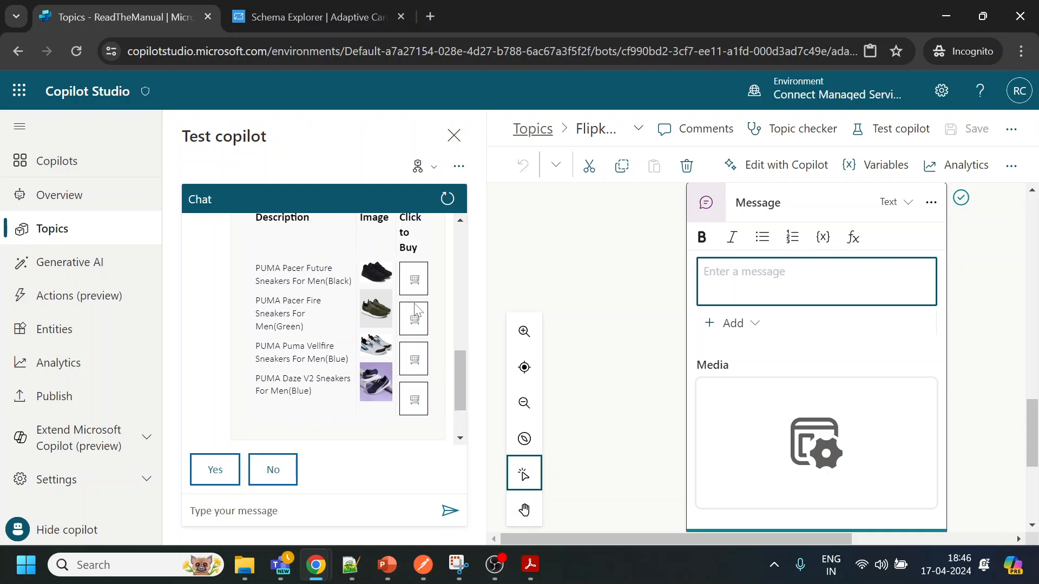
Step: Check the card's buy links for the green Pacer Fire and black Pacer Future sneakers, returning to the copilot after each
click(415, 320)
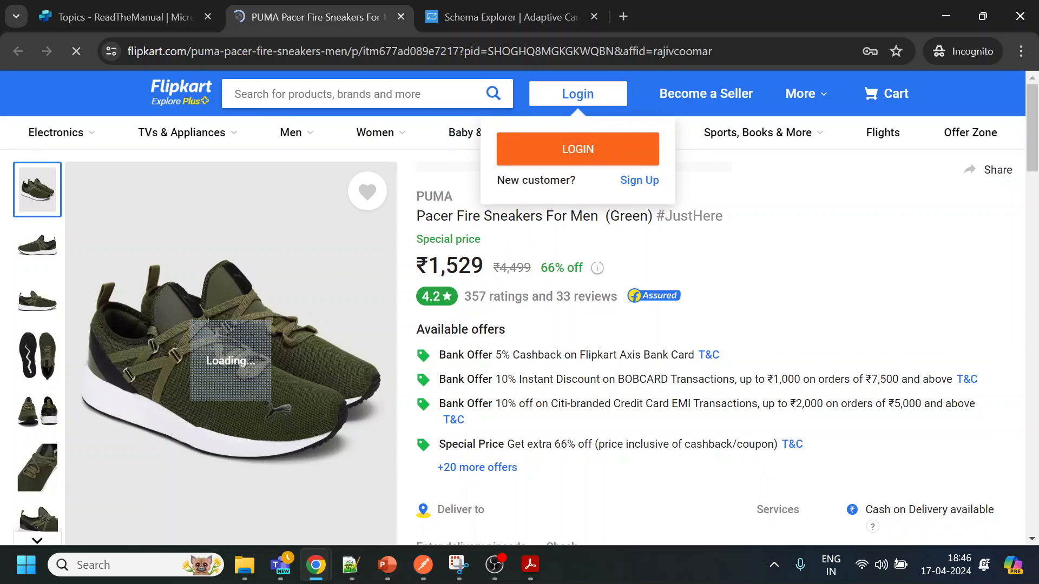
click(163, 24)
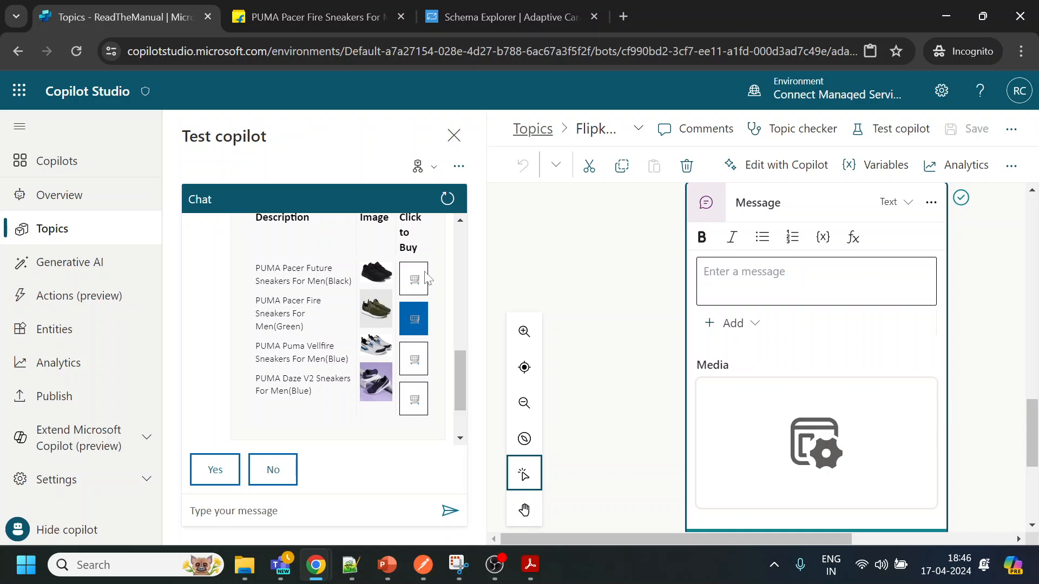
click(412, 283)
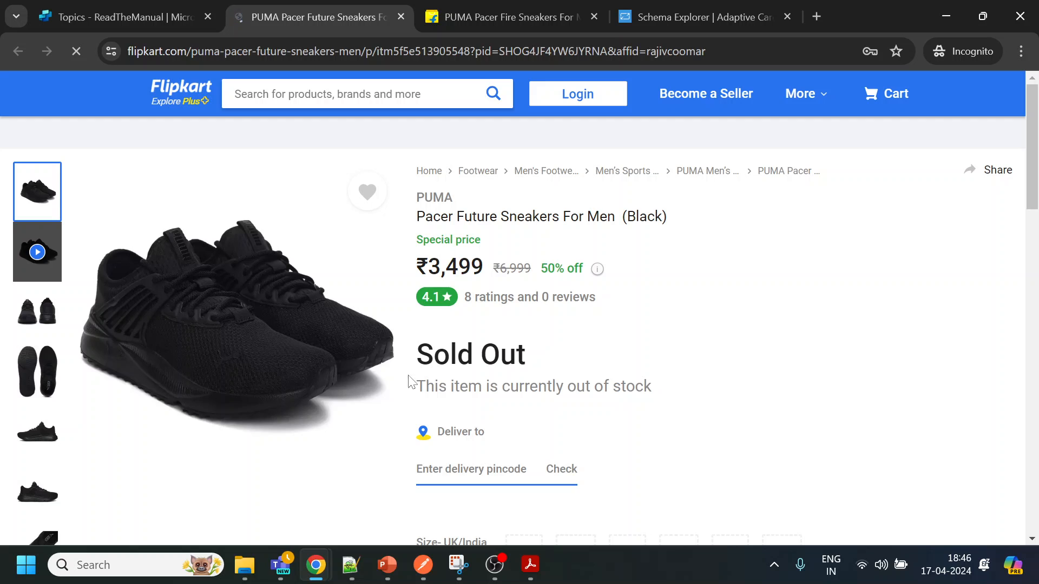
click(163, 21)
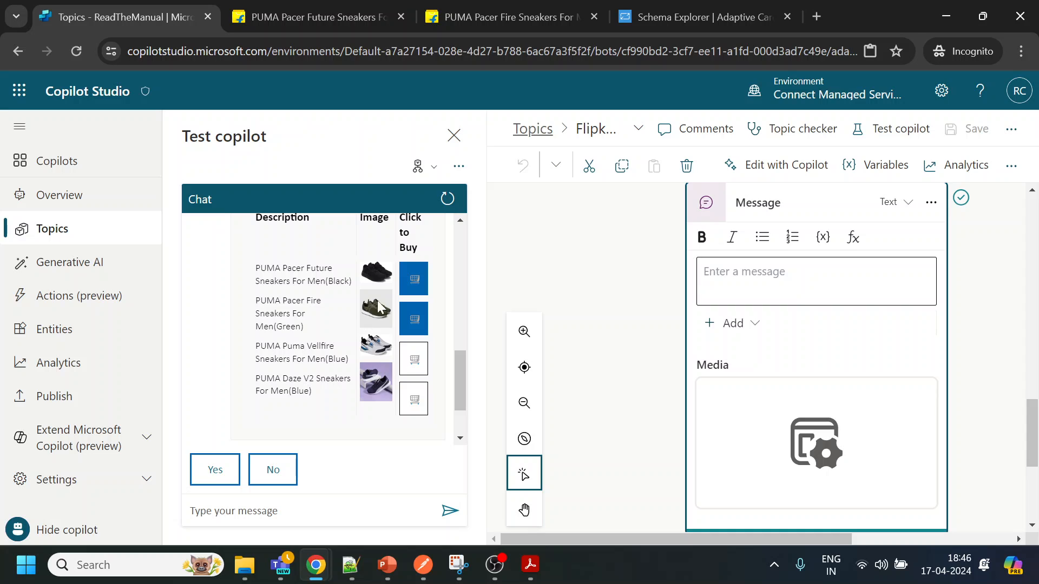
Step: Review the HTTP request's saved response variable, and switch to Notepad++ to examine the ForAll items expression in List_table_Adaptive Card.json
scroll(660, 360, up, 5)
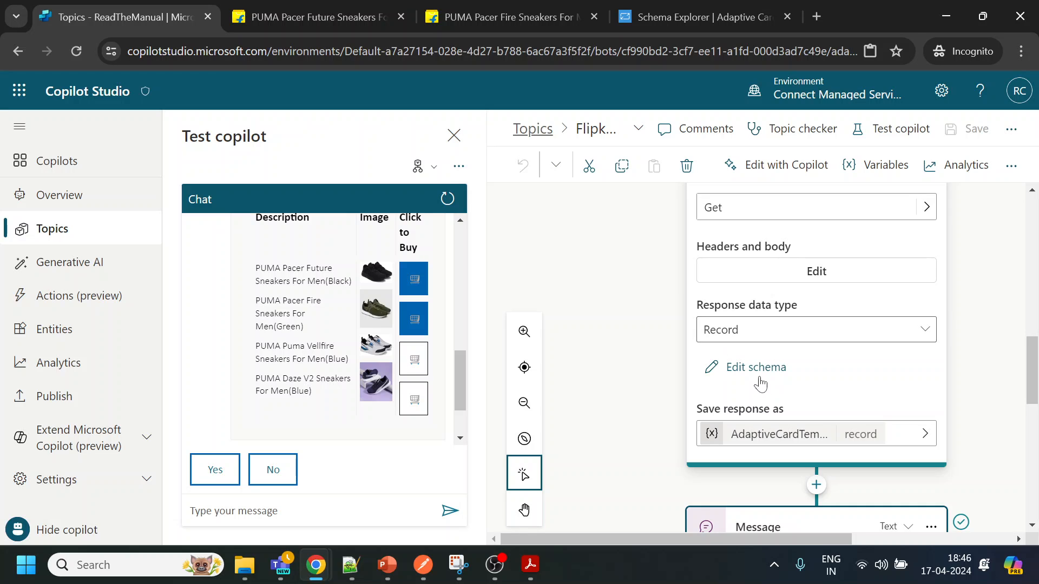
scroll(760, 384, down, 3)
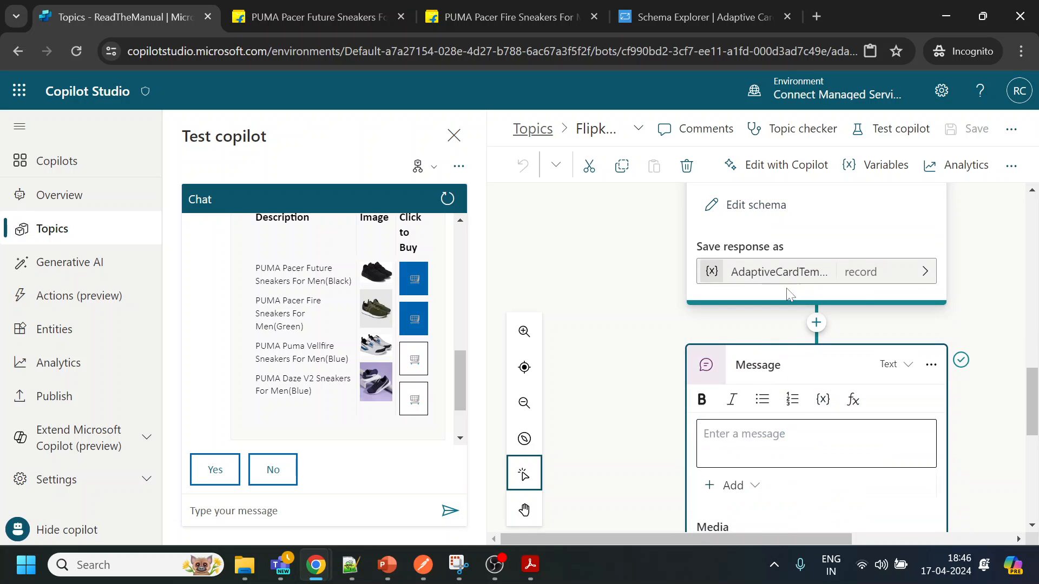
click(377, 475)
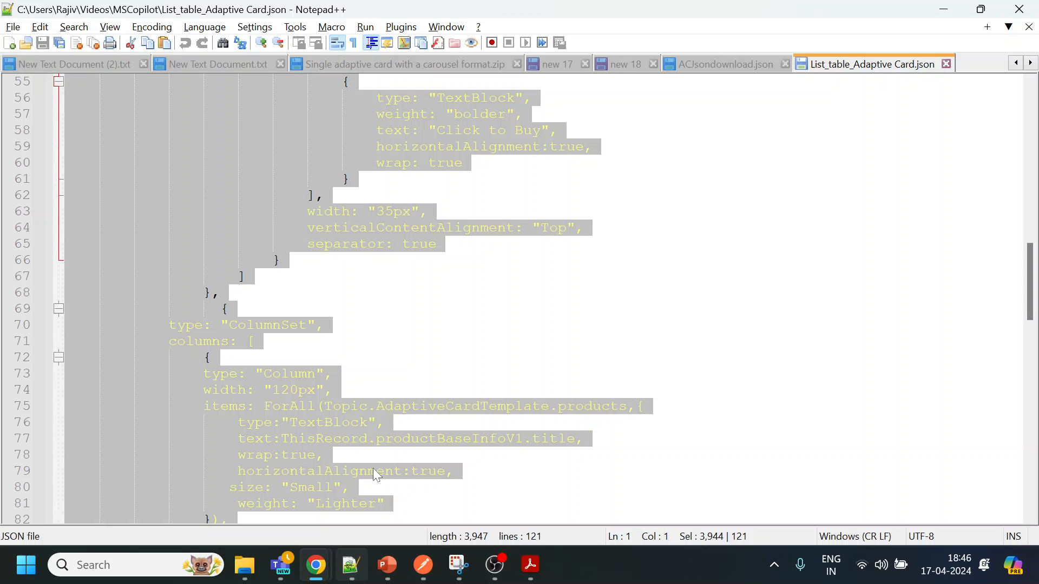
click(380, 312)
drag(264, 407, 333, 407)
click(346, 374)
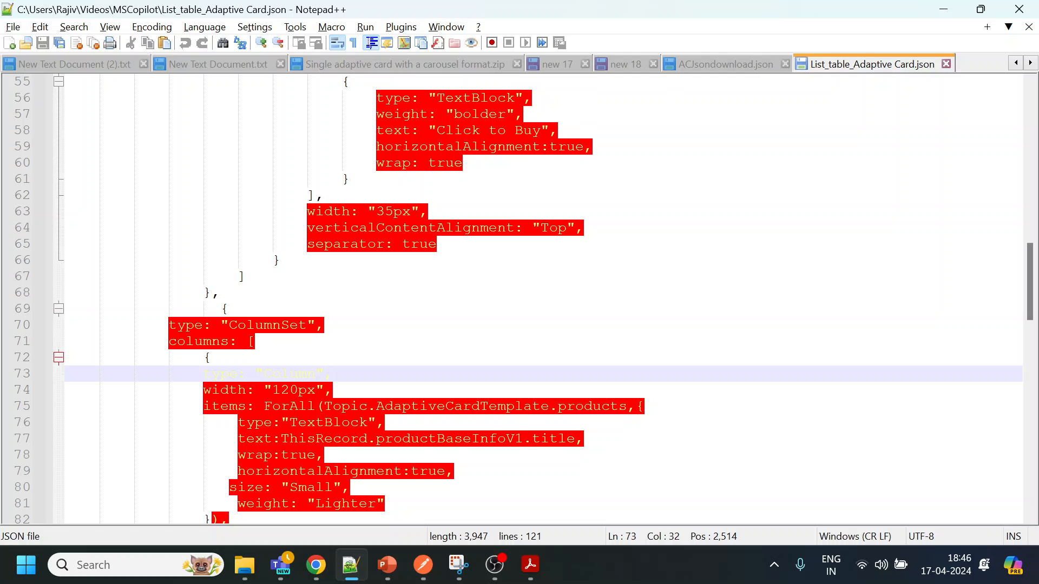